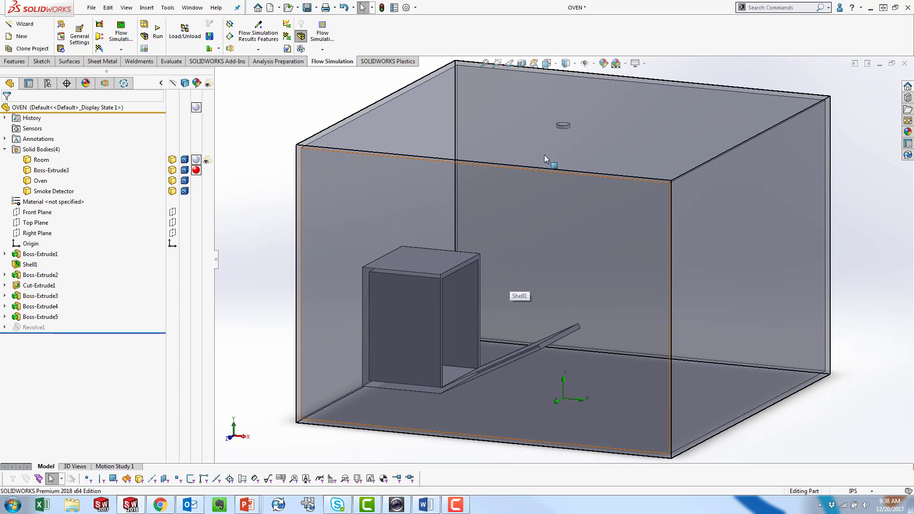
# Show the Boss-Extrude3 body inside the oven to inspect the air volume it fills, and hide it again
pyautogui.moveTo(220, 218); pyautogui.dragTo(213, 221, button='middle')
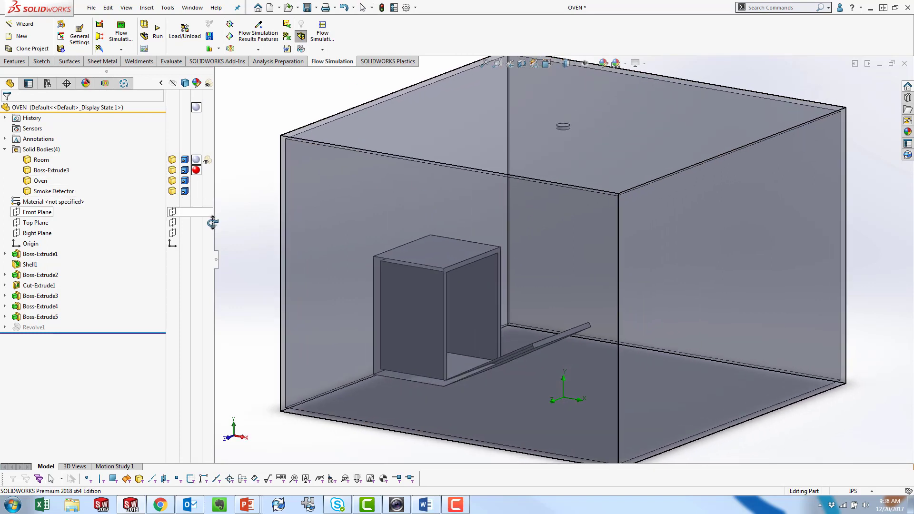
pyautogui.click(174, 174)
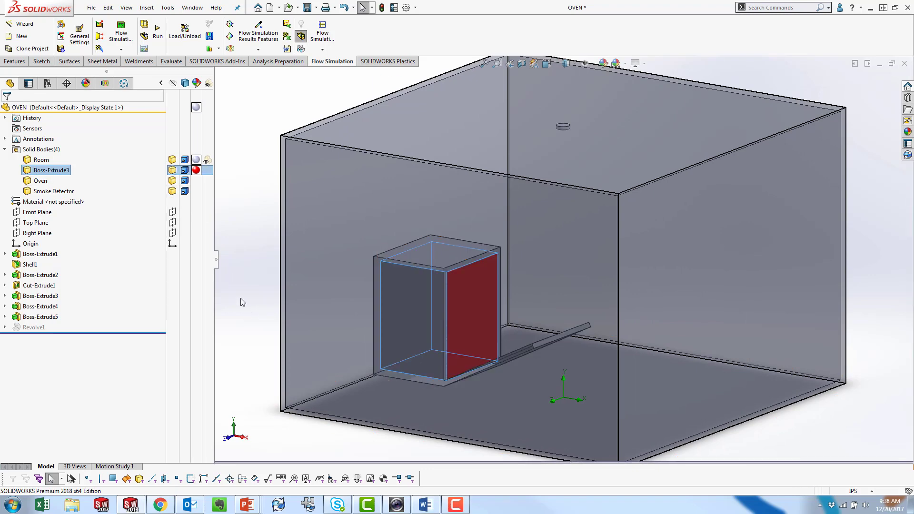
pyautogui.moveTo(700, 354); pyautogui.dragTo(874, 272, button='middle')
pyautogui.click(873, 272)
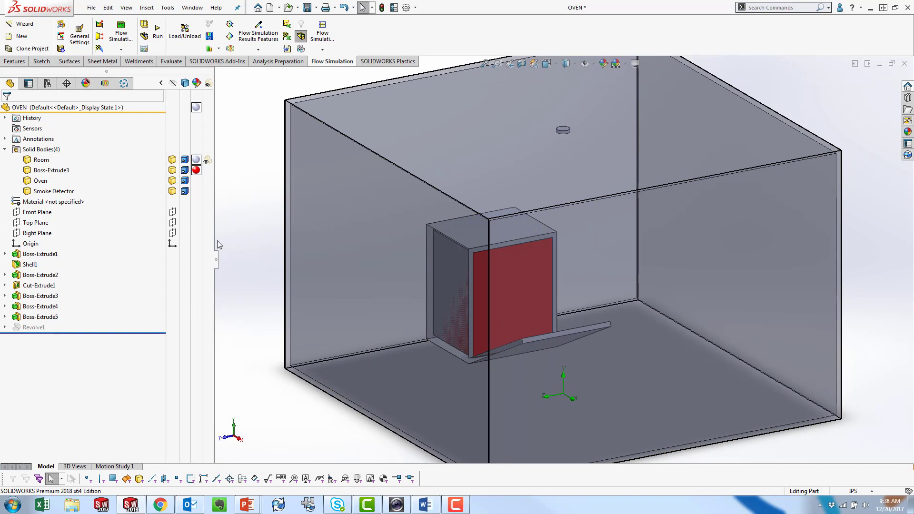
pyautogui.click(175, 172)
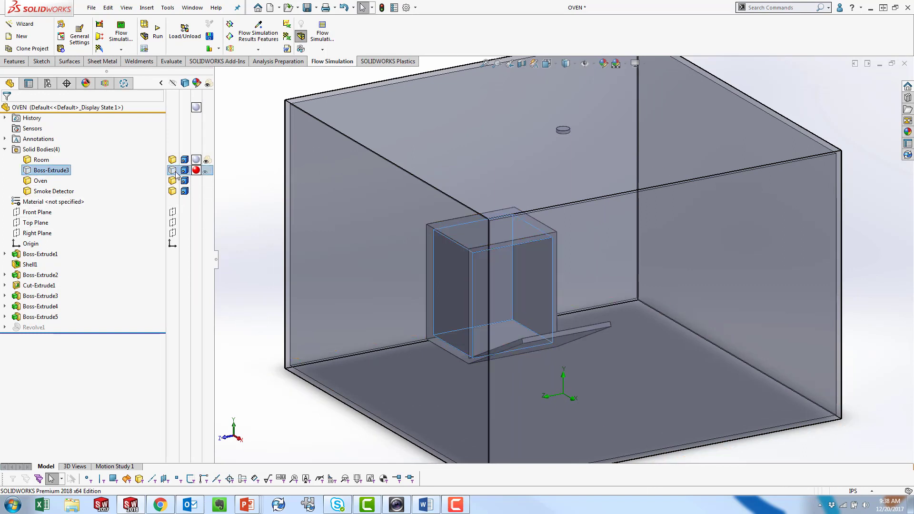
pyautogui.click(244, 252)
pyautogui.scroll(3, 290, 321)
pyautogui.moveTo(301, 333); pyautogui.dragTo(312, 329, button='middle')
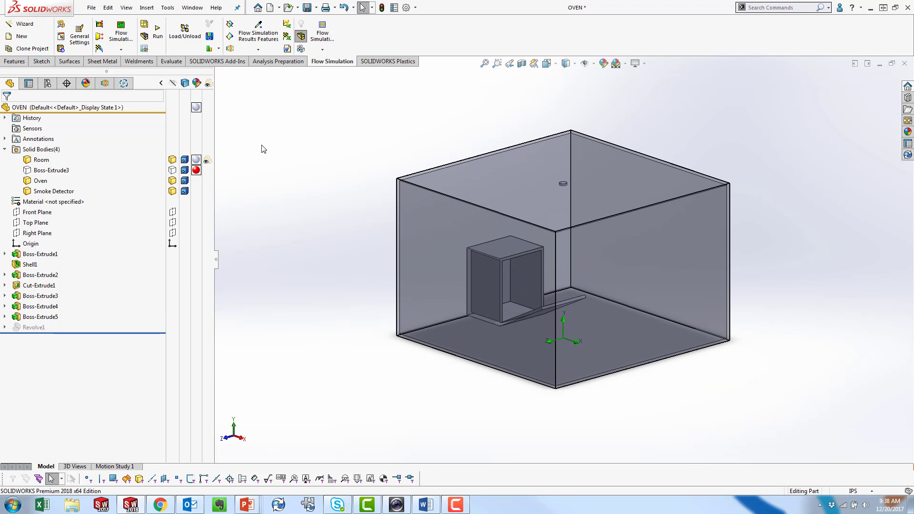
# Start a new Flow Simulation project with the Wizard and choose the IPS (in-lb-s) unit system
pyautogui.click(106, 86)
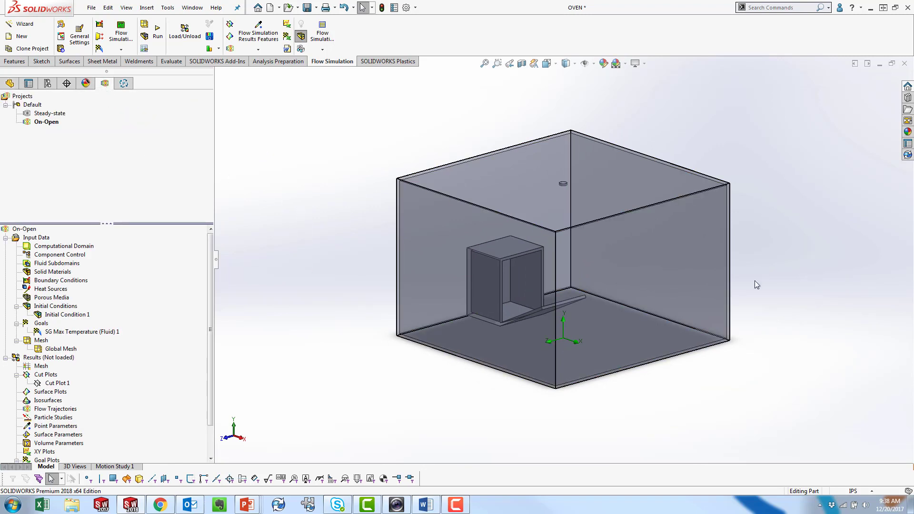
pyautogui.scroll(-2, 838, 202)
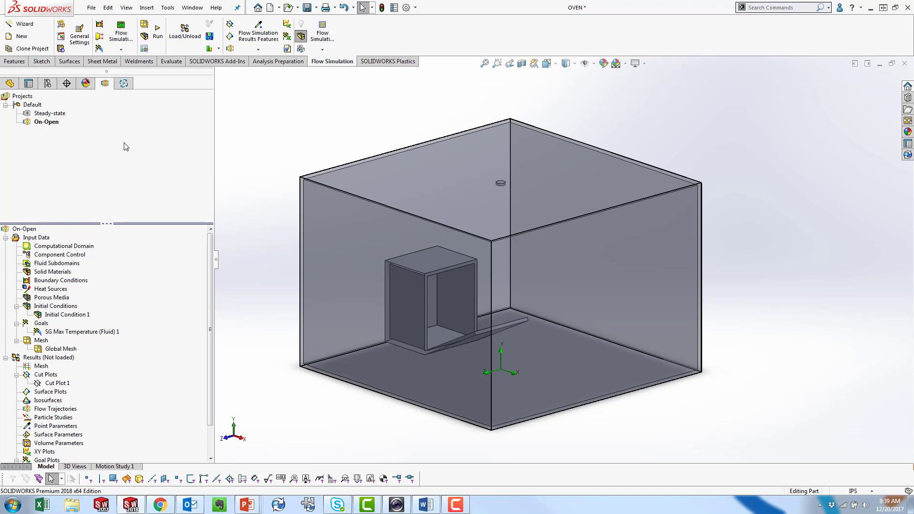
pyautogui.click(29, 28)
pyautogui.click(451, 352)
pyautogui.click(388, 193)
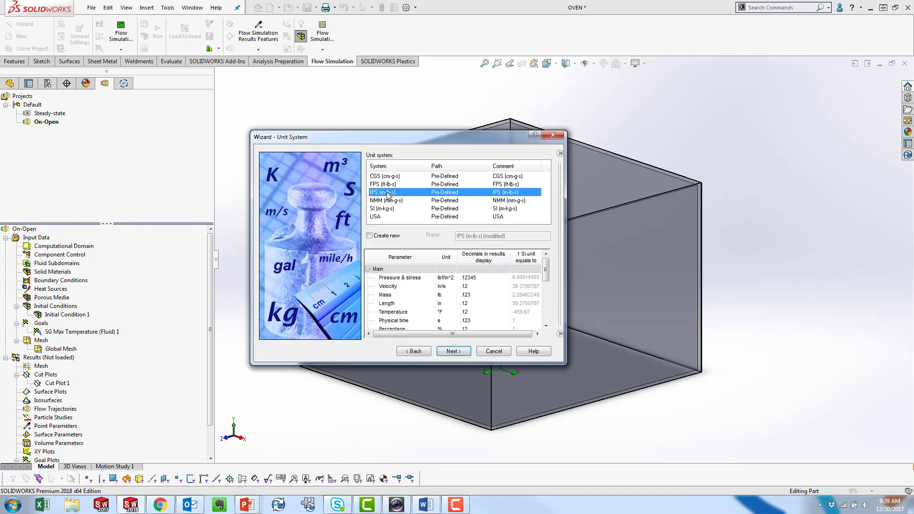
pyautogui.click(454, 352)
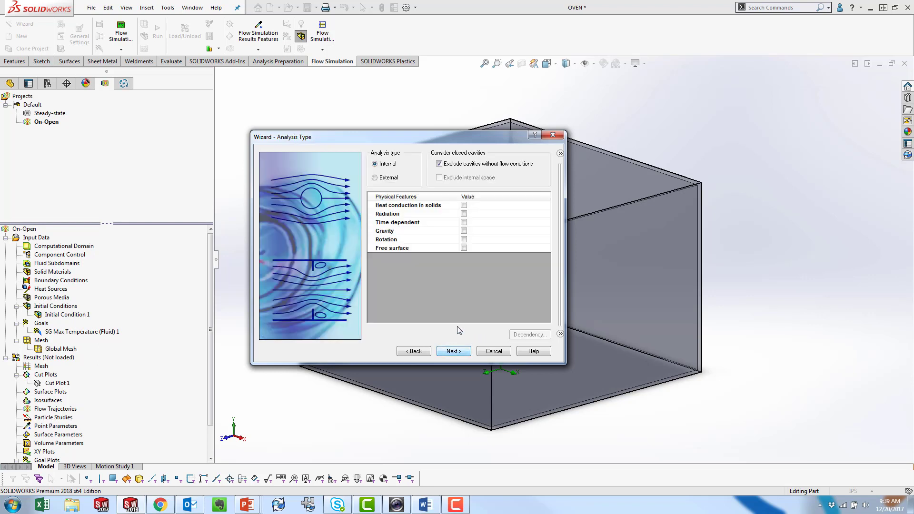
# Enable heat conduction in solids and gravity for the internal analysis
pyautogui.moveTo(421, 135); pyautogui.dragTo(452, 122)
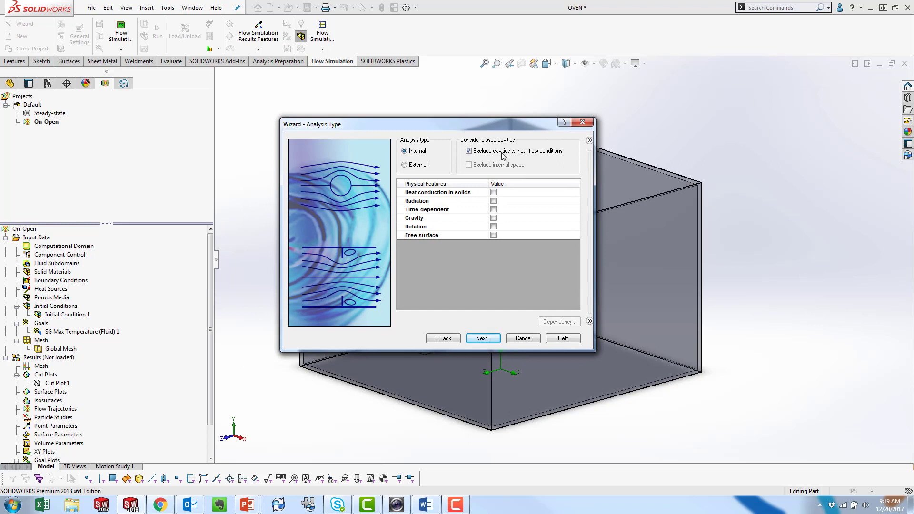
pyautogui.click(493, 192)
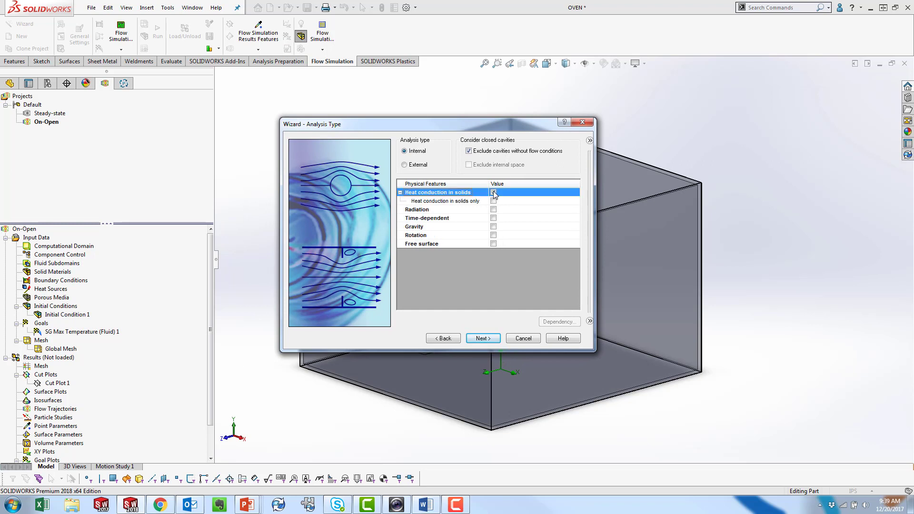
pyautogui.click(493, 227)
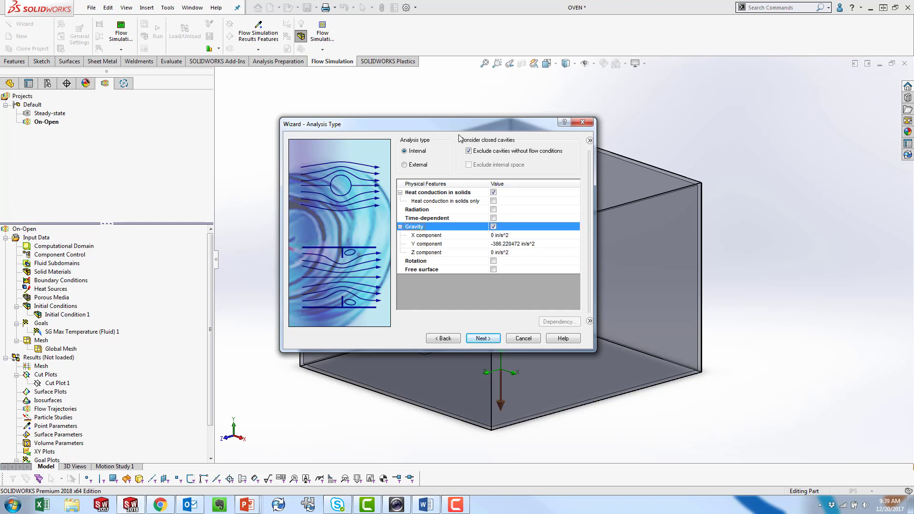
pyautogui.moveTo(415, 125); pyautogui.dragTo(343, 96)
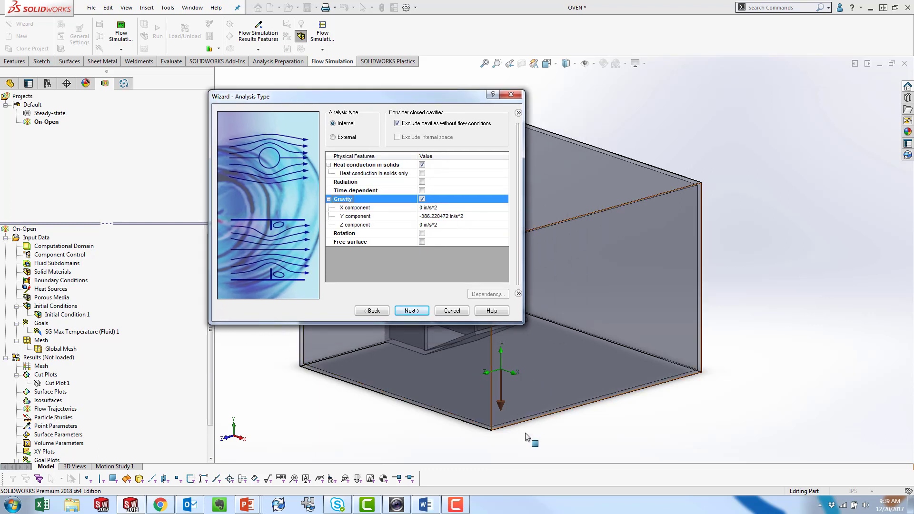
pyautogui.moveTo(424, 100); pyautogui.dragTo(485, 136)
# Make the analysis time-dependent with a total analysis time of 4 s, and accept the analysis type settings
pyautogui.click(475, 219)
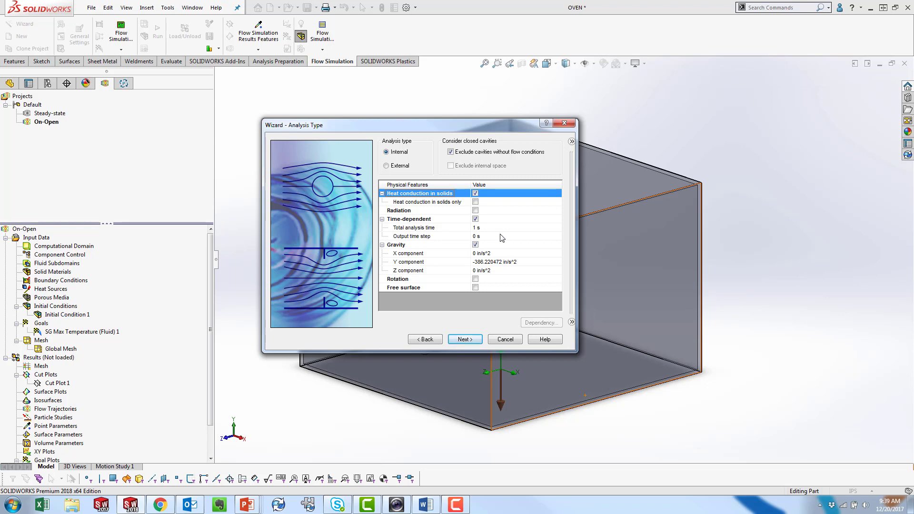
pyautogui.click(476, 228)
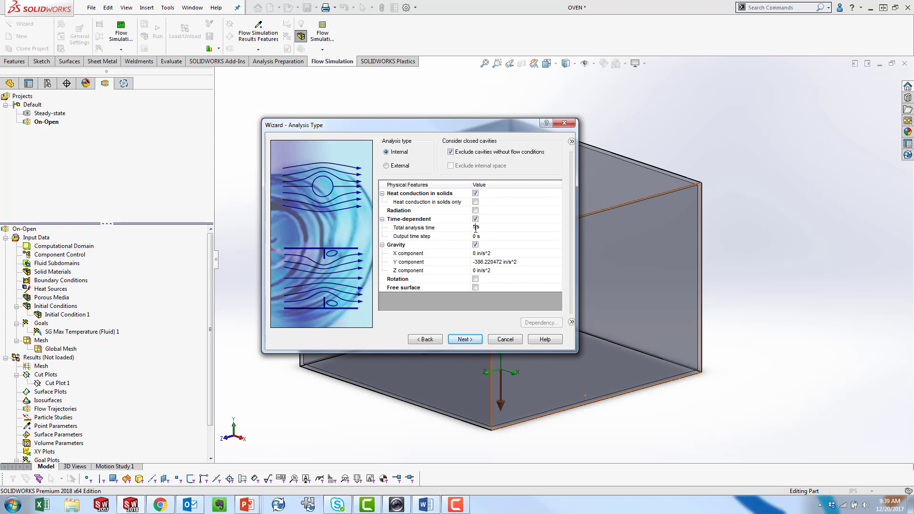
pyautogui.write('4')
pyautogui.click(475, 236)
pyautogui.click(461, 339)
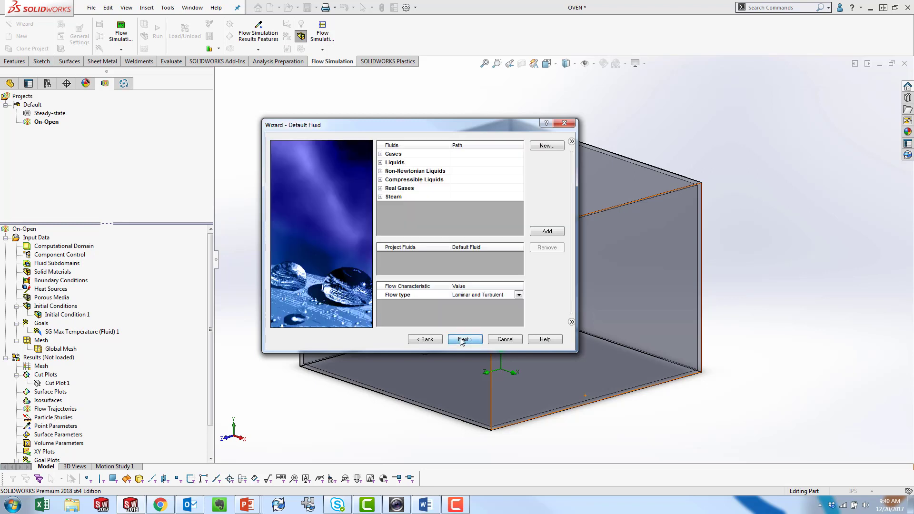
# Add the predefined gas Air as the project's default fluid
pyautogui.click(381, 155)
pyautogui.doubleClick(402, 179)
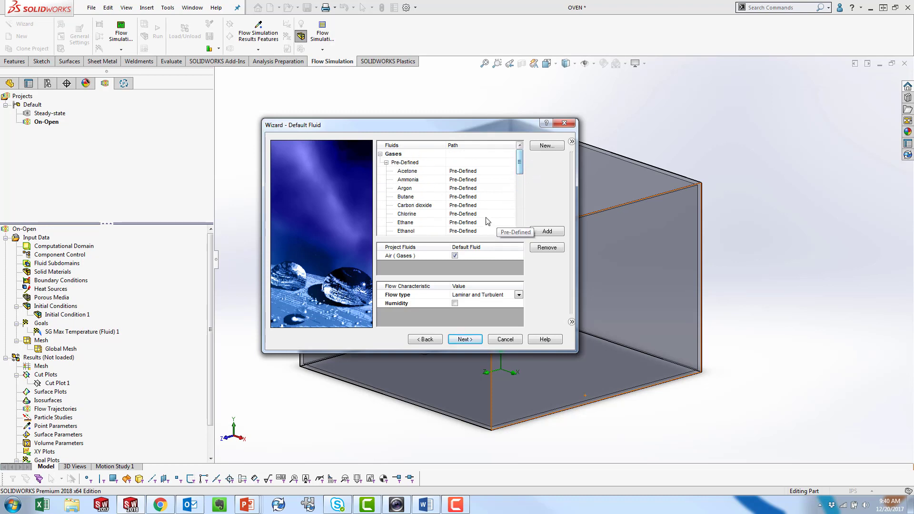
pyautogui.moveTo(392, 127); pyautogui.dragTo(222, 93)
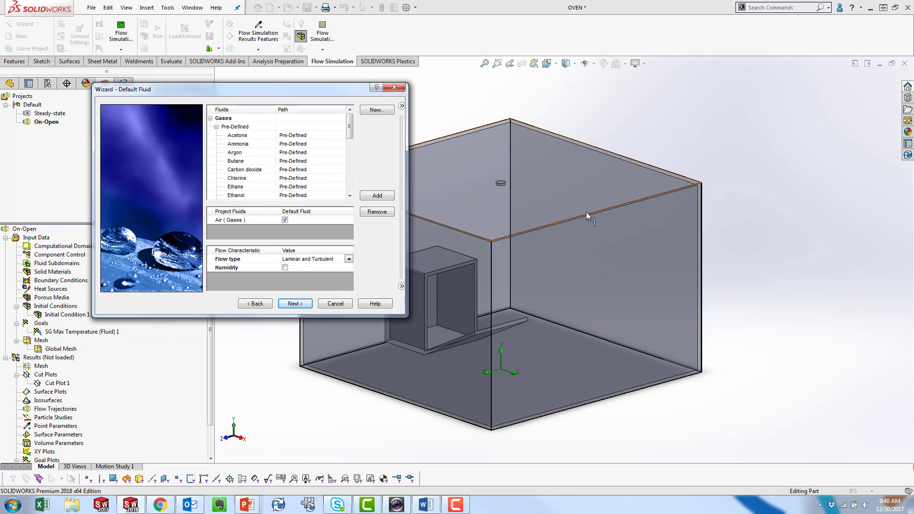
pyautogui.click(301, 304)
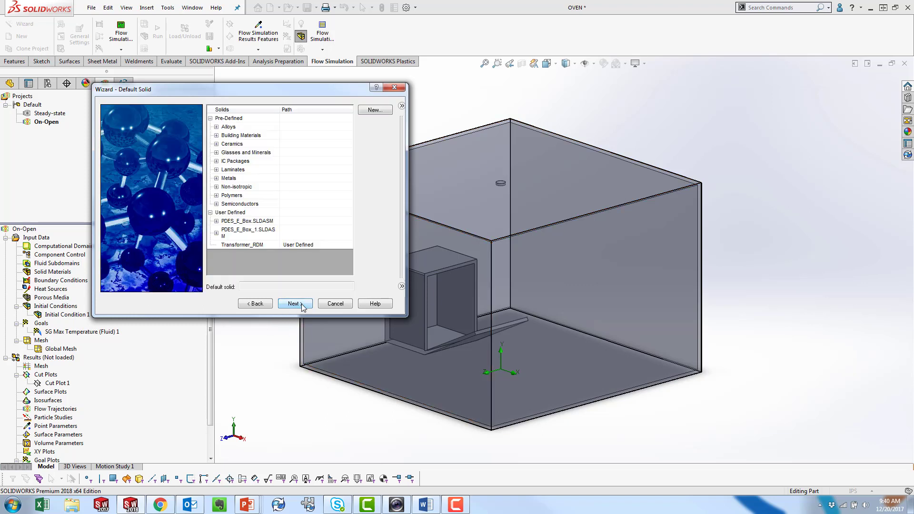
# Set the predefined metal Aluminum as the default solid and accept the default adiabatic wall conditions
pyautogui.click(216, 178)
pyautogui.click(249, 187)
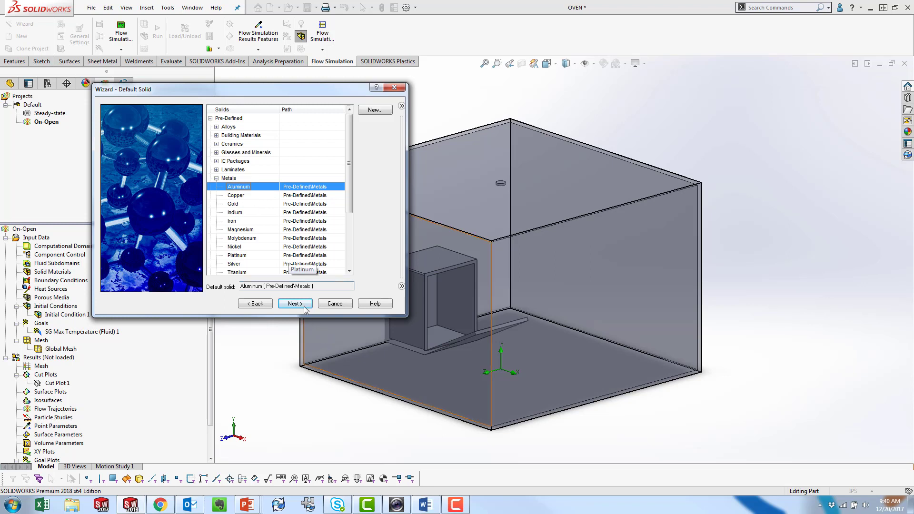
pyautogui.click(302, 305)
pyautogui.click(302, 304)
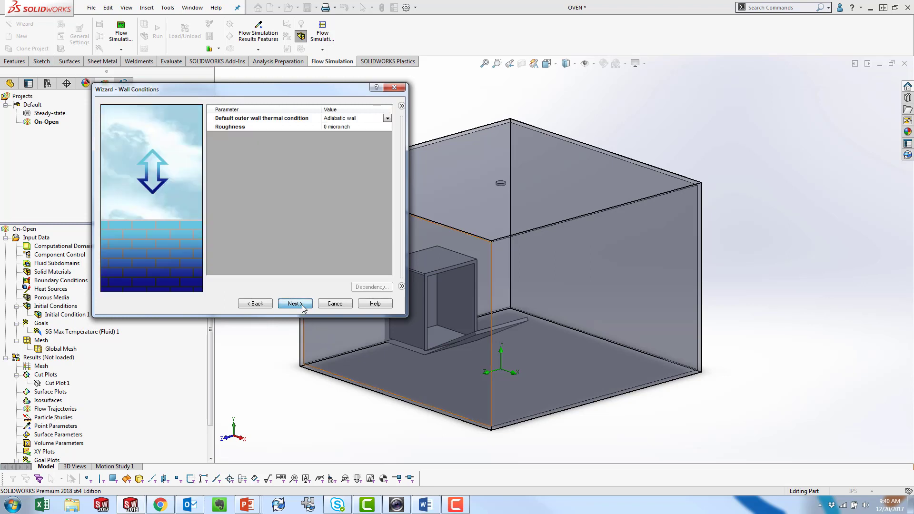
# Set the initial temperature to 68 °F and finish creating the project
pyautogui.click(312, 169)
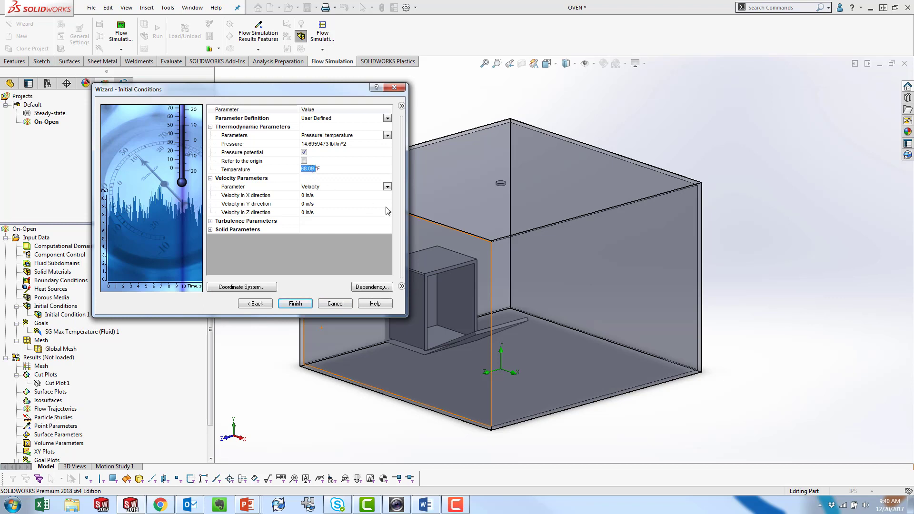
pyautogui.write('68')
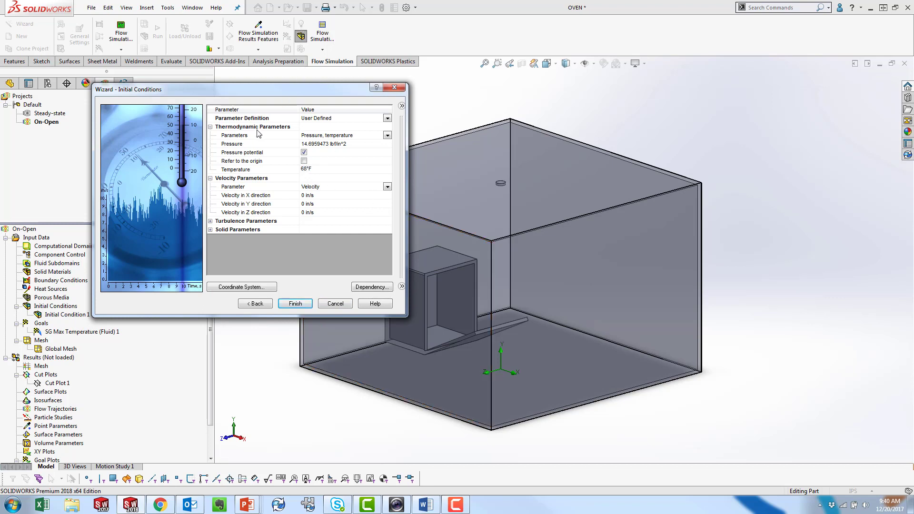
pyautogui.click(295, 304)
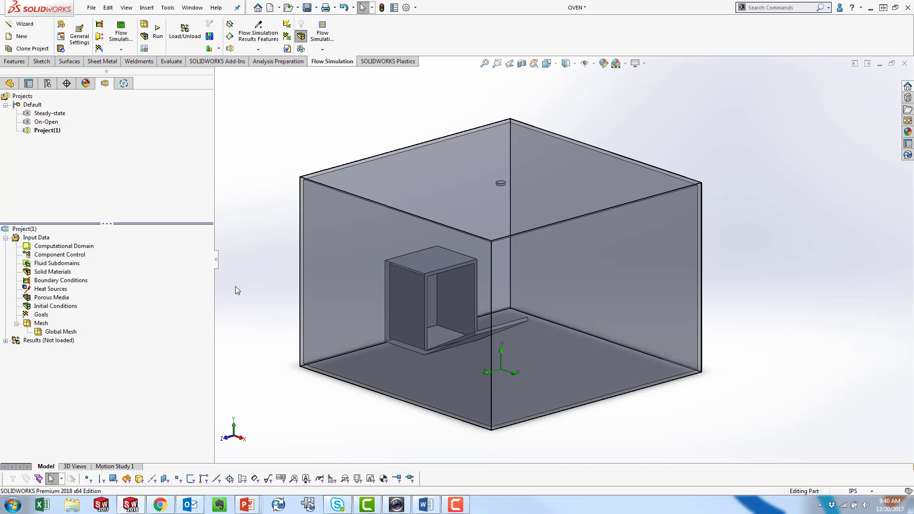
# Insert a new initial condition and apply it to the hidden Boss-Extrude3 solid body inside the oven
pyautogui.moveTo(249, 272)
pyautogui.mouseDown(button='middle')
pyautogui.moveTo(265, 263)
pyautogui.moveTo(262, 272)
pyautogui.mouseUp(button='middle')
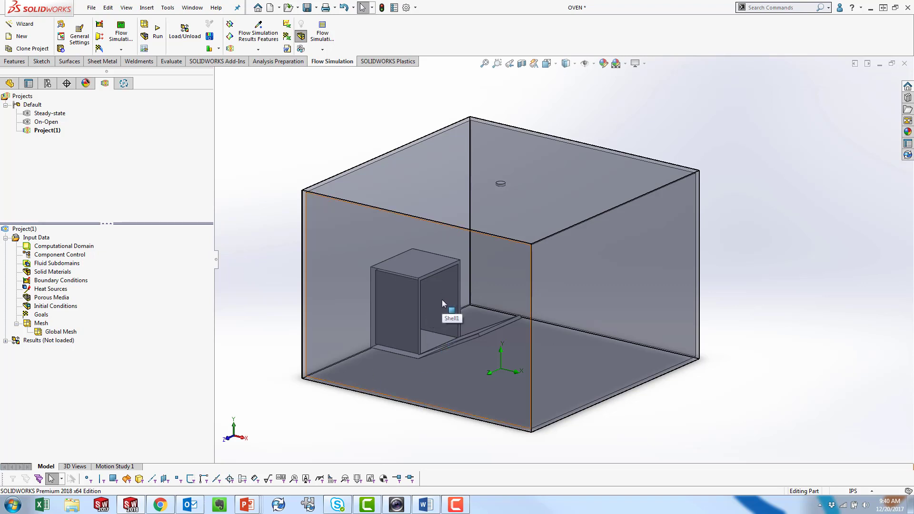
pyautogui.rightClick(72, 307)
pyautogui.click(114, 311)
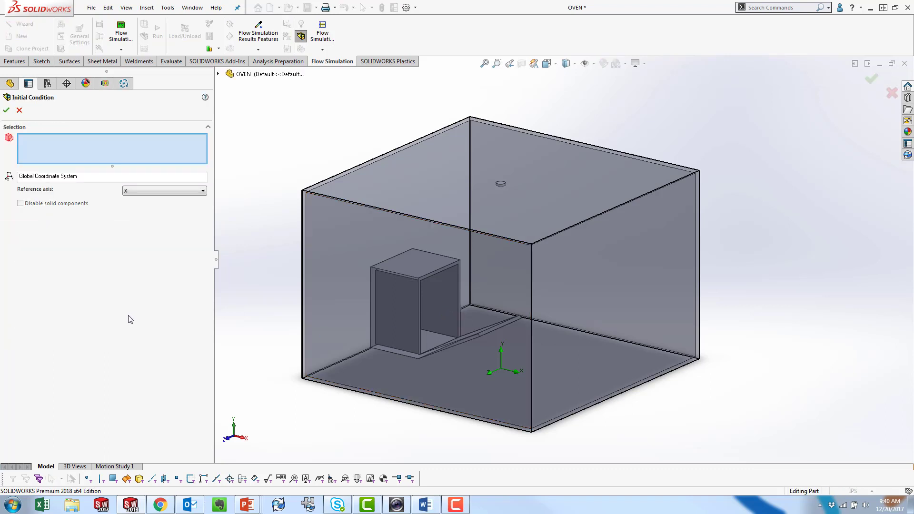
pyautogui.click(219, 74)
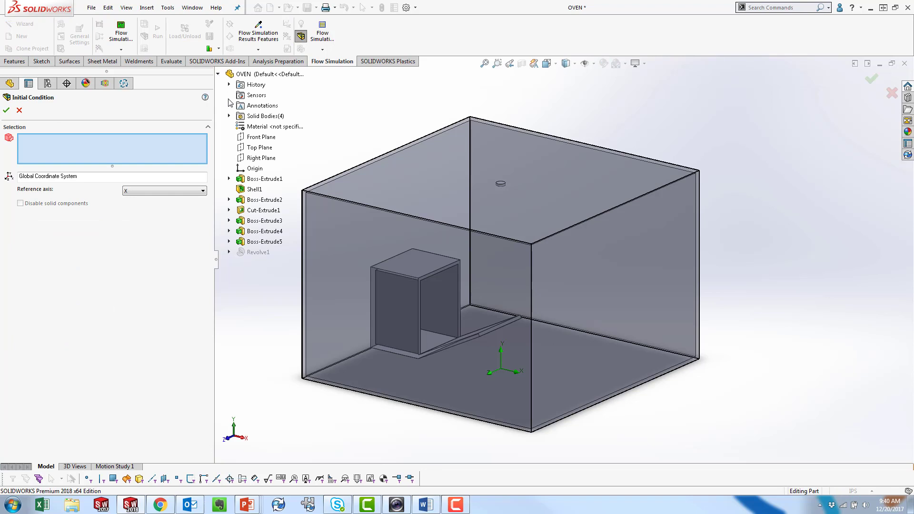
pyautogui.click(229, 116)
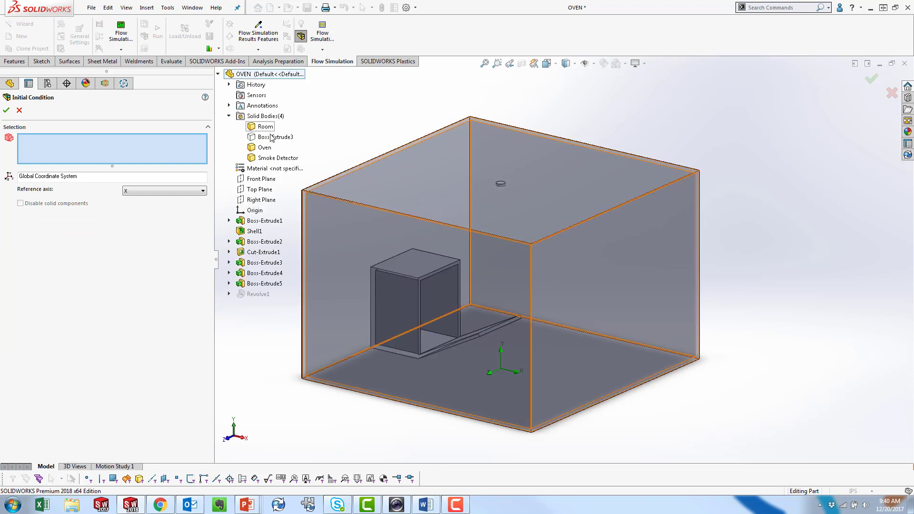
pyautogui.click(272, 138)
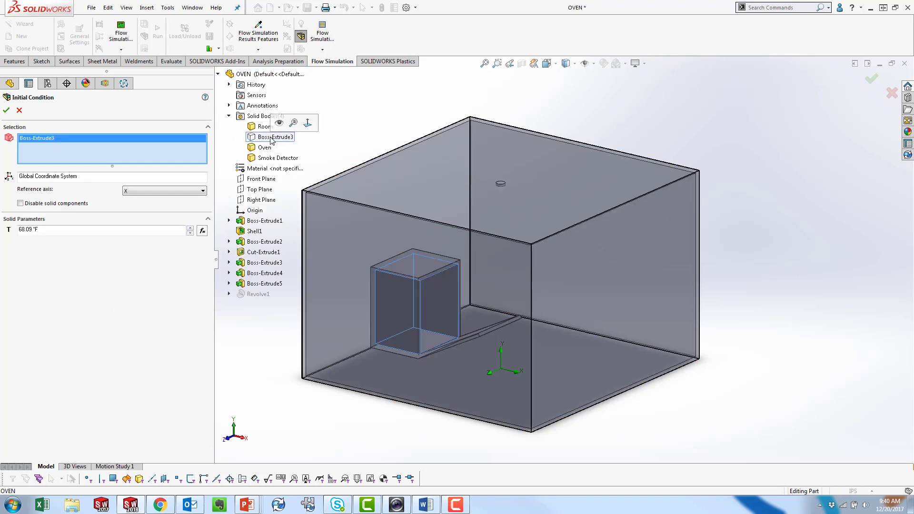
# Disable the solid component for this initial condition, set its fluid temperature to 350 °F and accept it
pyautogui.click(20, 203)
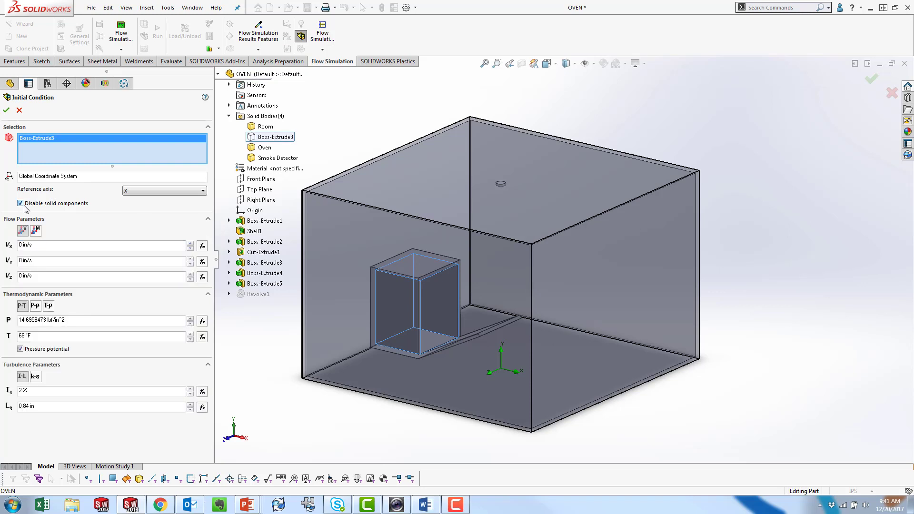
pyautogui.moveTo(52, 336); pyautogui.dragTo(4, 324)
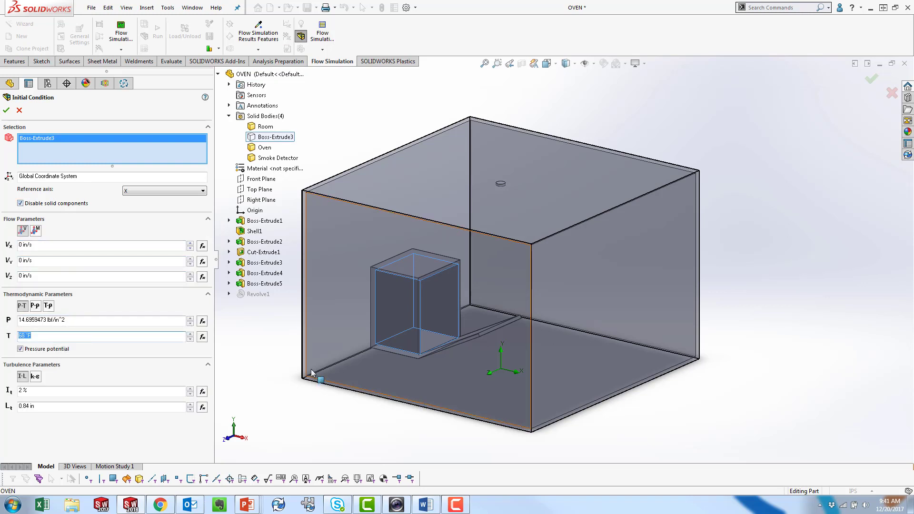
pyautogui.write('350')
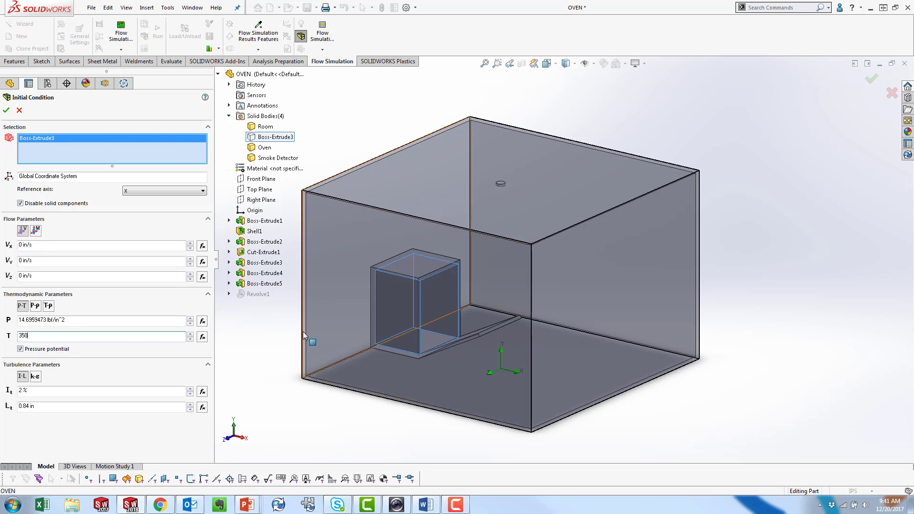
pyautogui.click(6, 112)
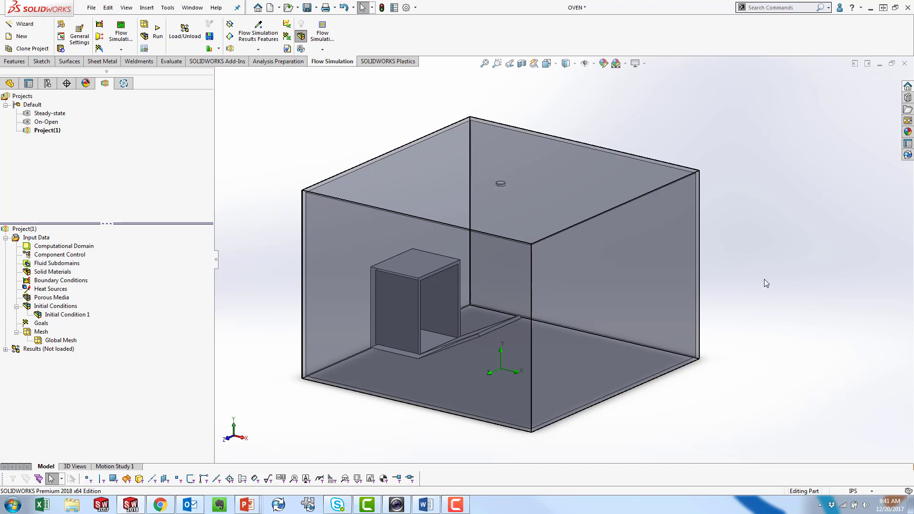
# Add a surface goal for the maximum fluid temperature on the bottom face of the smoke detector
pyautogui.moveTo(295, 379); pyautogui.dragTo(313, 354, button='middle')
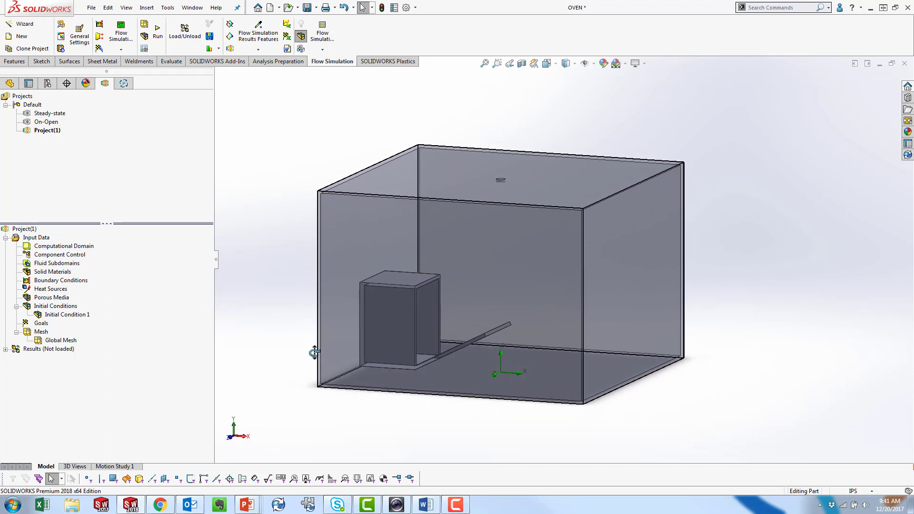
pyautogui.hotkey('ctrl', '1')
pyautogui.moveTo(460, 330); pyautogui.dragTo(443, 345, button='middle')
pyautogui.rightClick(42, 323)
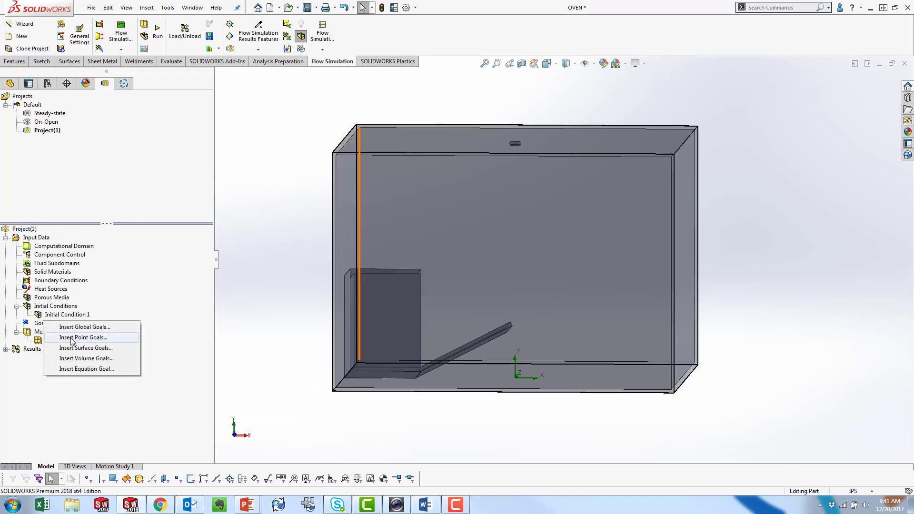
pyautogui.click(85, 349)
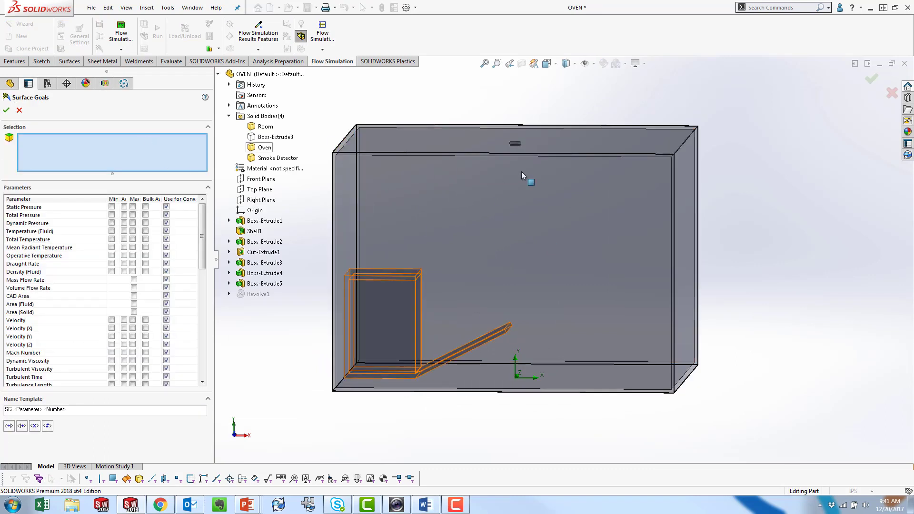
pyautogui.scroll(-10, 499, 150)
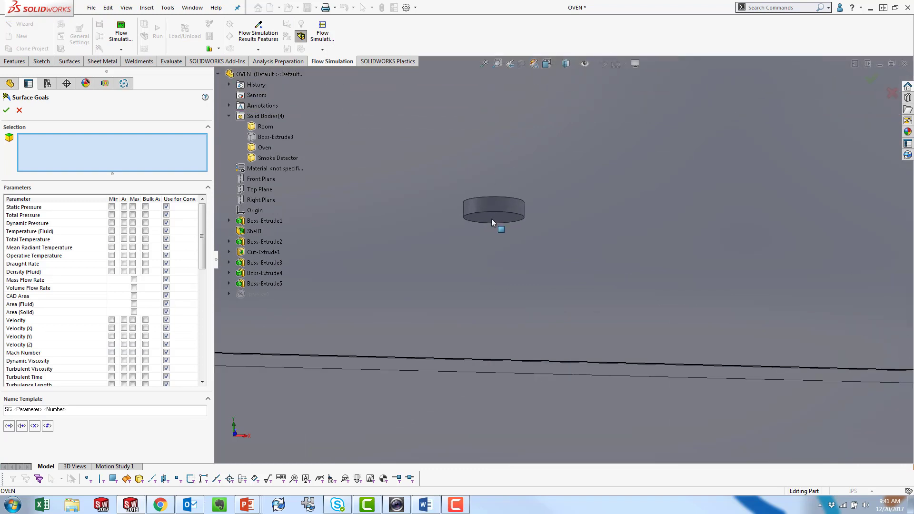
pyautogui.rightClick(493, 221)
pyautogui.click(524, 249)
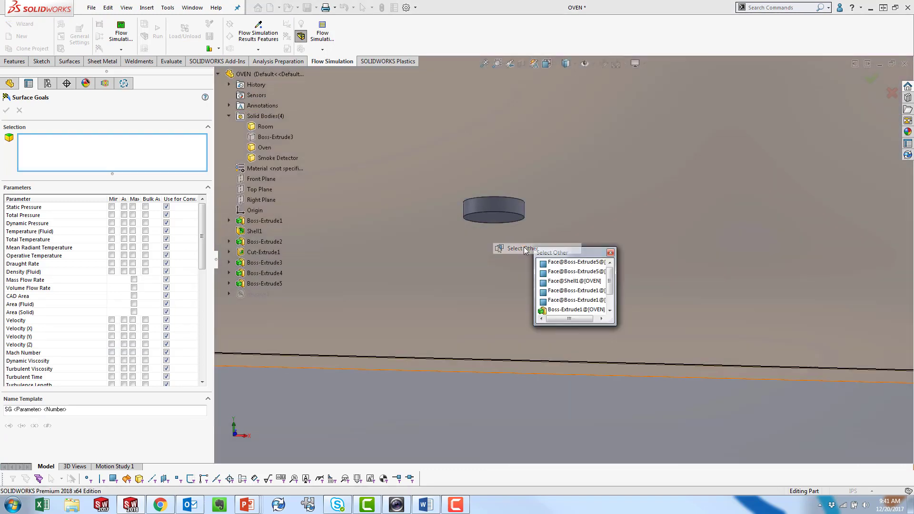
pyautogui.click(554, 264)
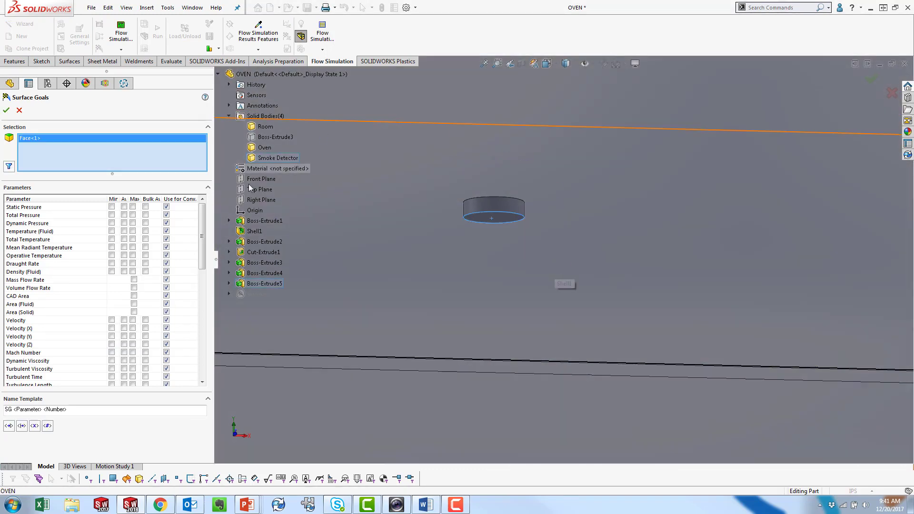
pyautogui.click(133, 232)
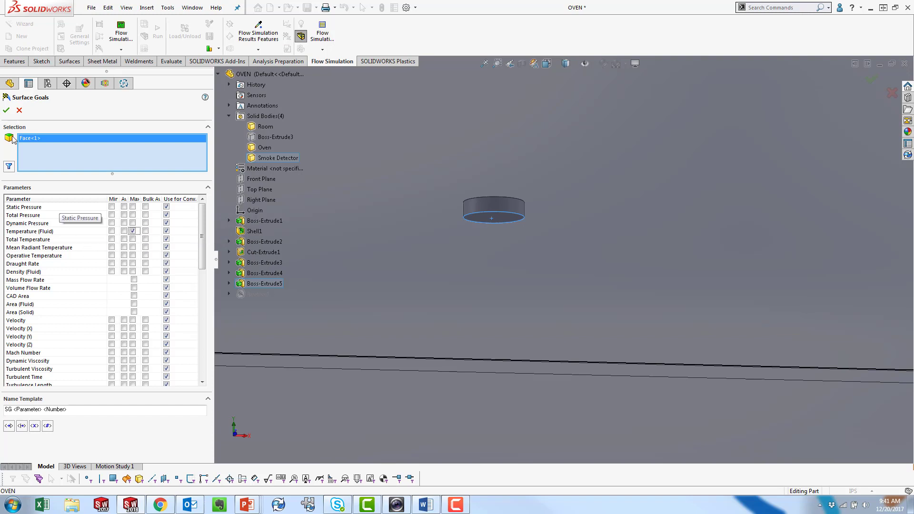
pyautogui.click(5, 112)
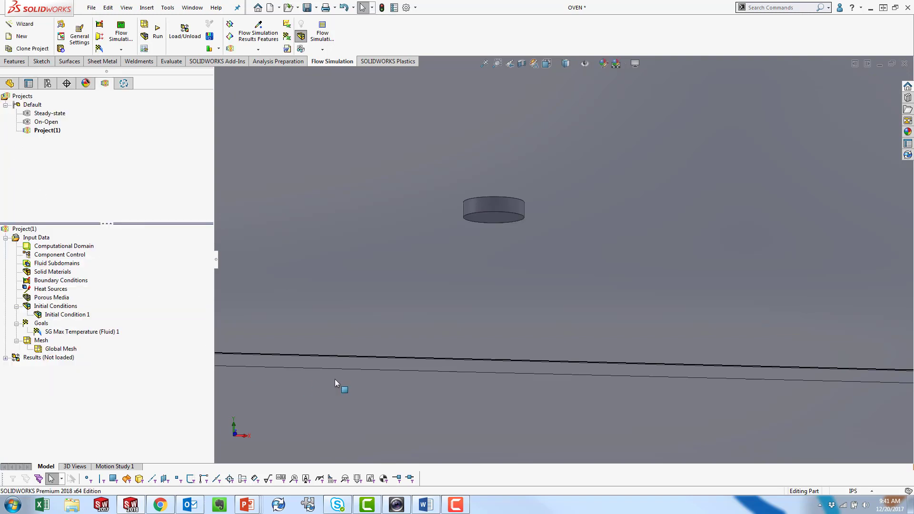
# Activate the existing On-Open project and load its calculated results
pyautogui.moveTo(465, 341); pyautogui.dragTo(421, 424, button='middle')
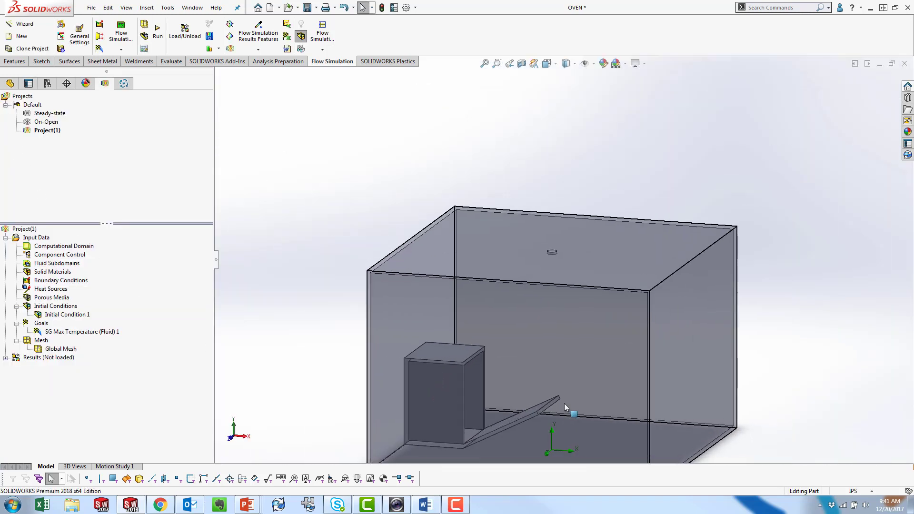
pyautogui.scroll(-2, 595, 400)
pyautogui.scroll(1, 601, 405)
pyautogui.scroll(1, 601, 404)
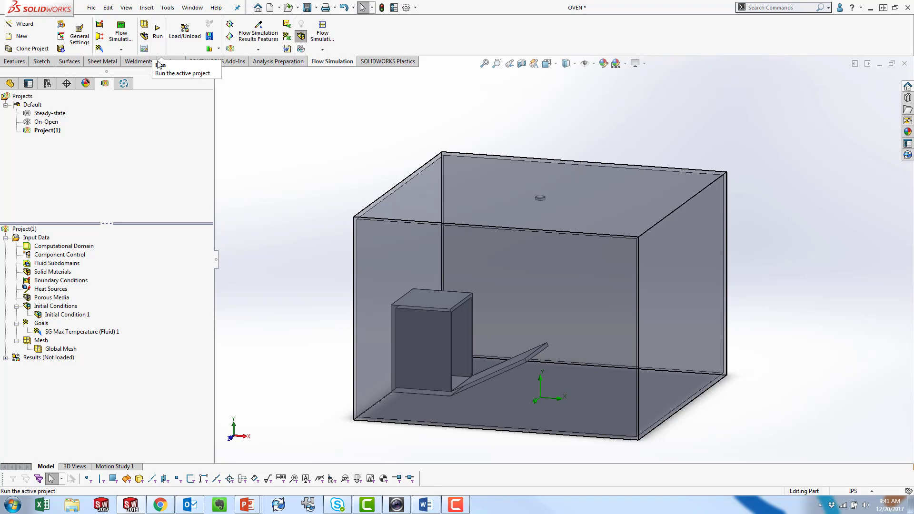
pyautogui.doubleClick(38, 121)
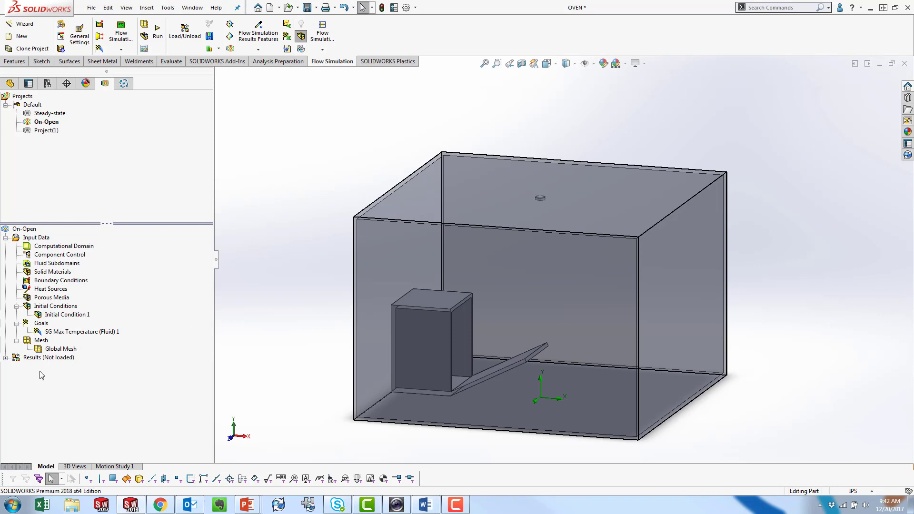
pyautogui.rightClick(47, 358)
pyautogui.click(70, 365)
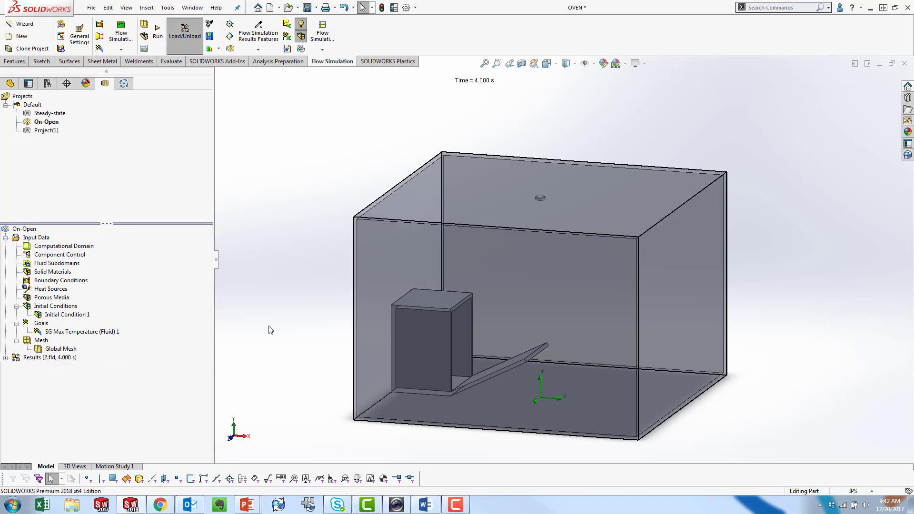
# Load the 0 s time moment of the On-Open results
pyautogui.click(6, 358)
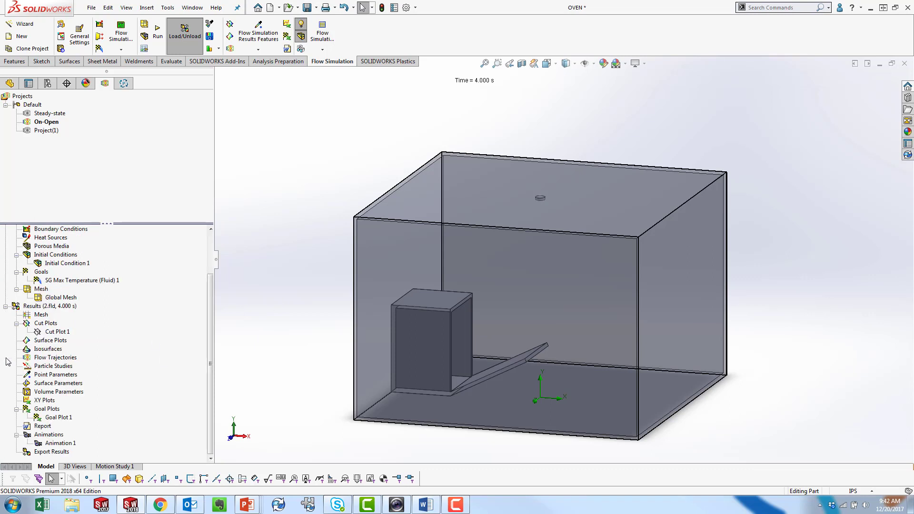
pyautogui.scroll(2, 60, 309)
pyautogui.rightClick(59, 309)
pyautogui.rightClick(45, 358)
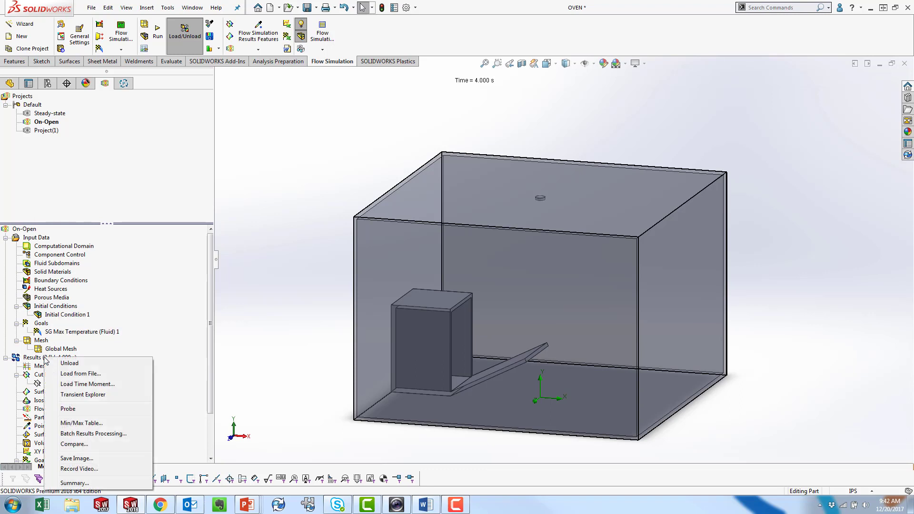
pyautogui.click(108, 385)
pyautogui.click(187, 139)
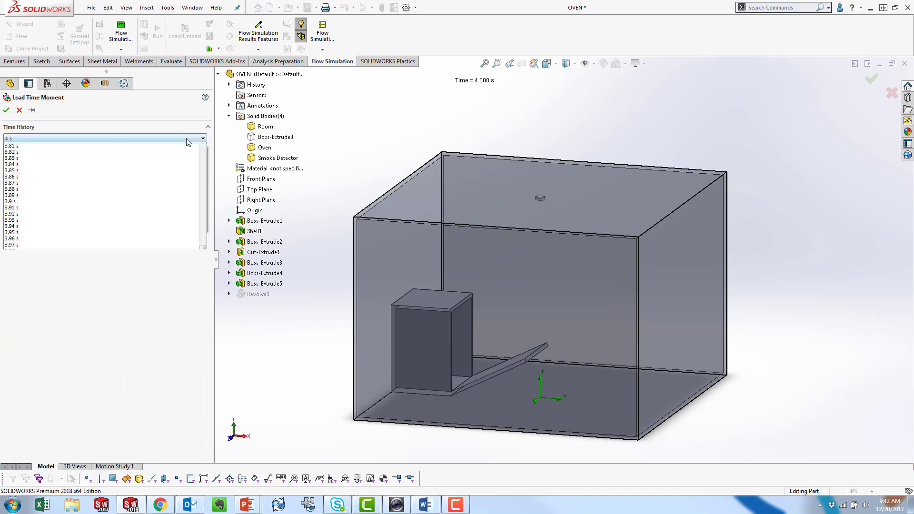
pyautogui.moveTo(204, 315); pyautogui.dragTo(188, 155)
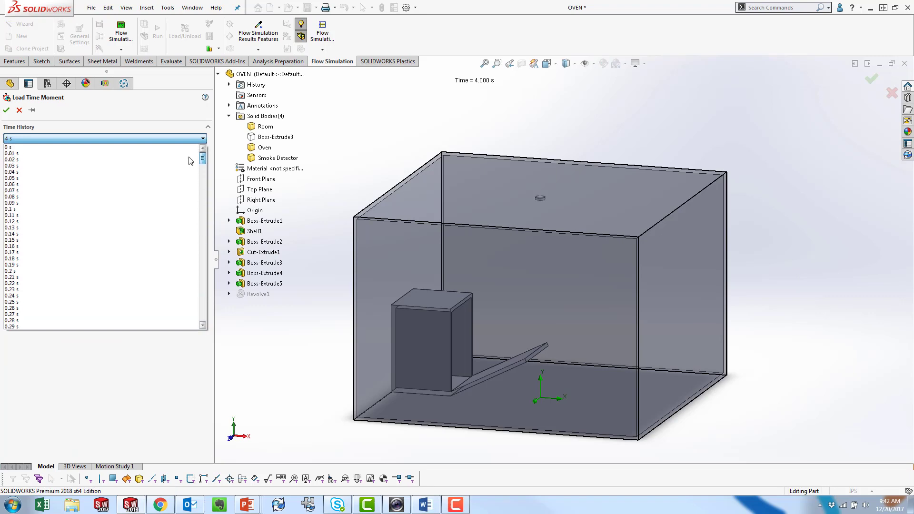
pyautogui.click(145, 147)
pyautogui.click(6, 110)
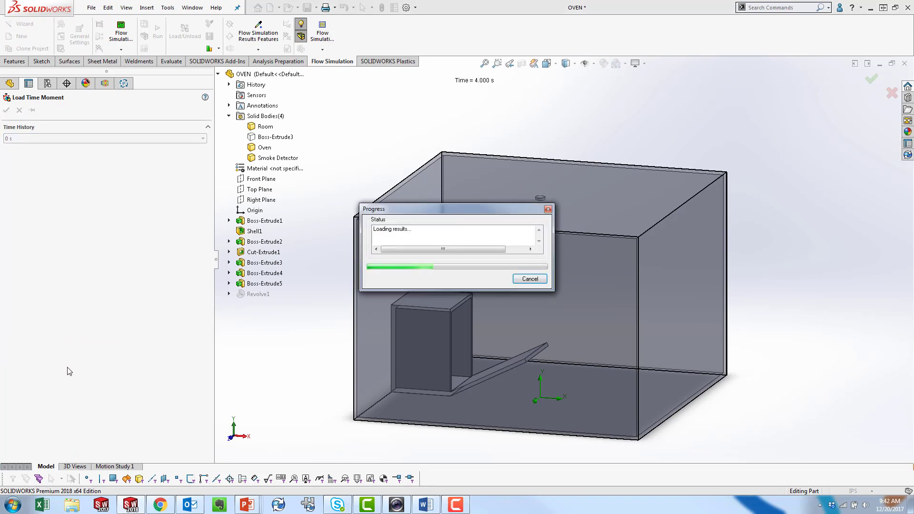
# Show Cut Plot 1 and hide the model geometry around it
pyautogui.rightClick(57, 384)
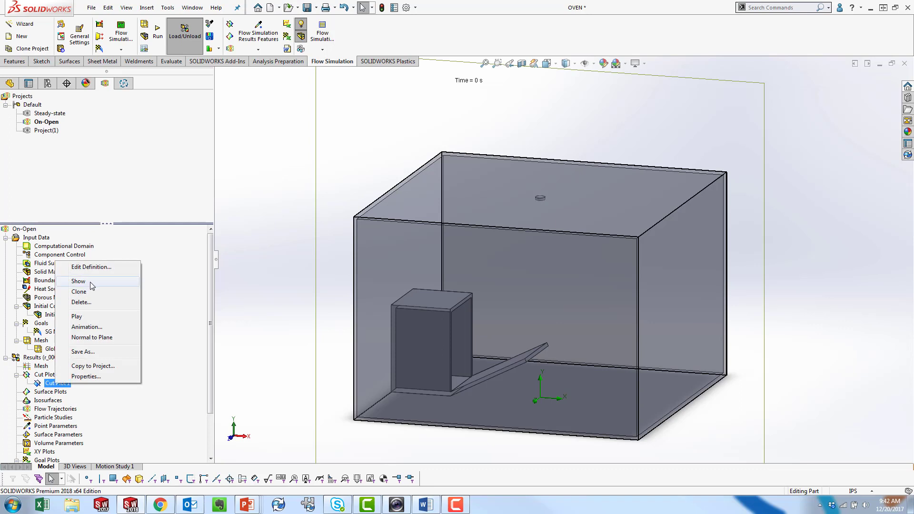
pyautogui.click(90, 282)
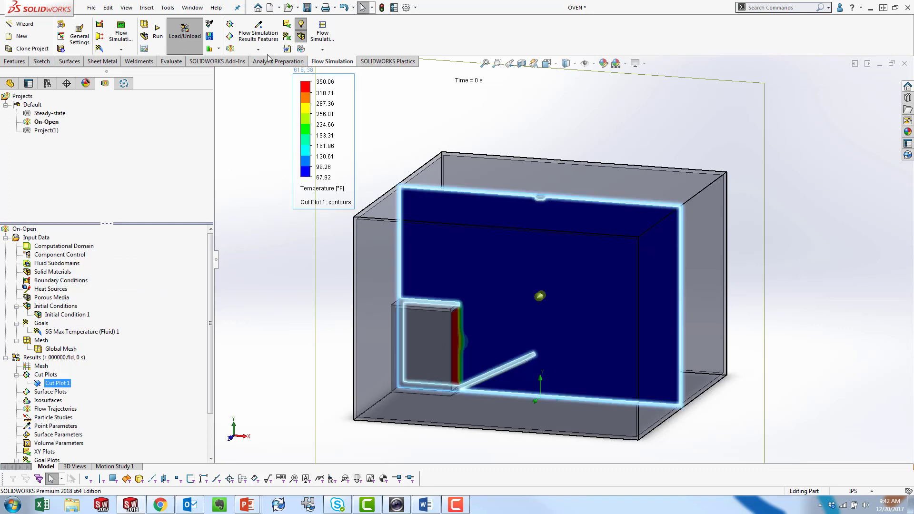
pyautogui.click(302, 38)
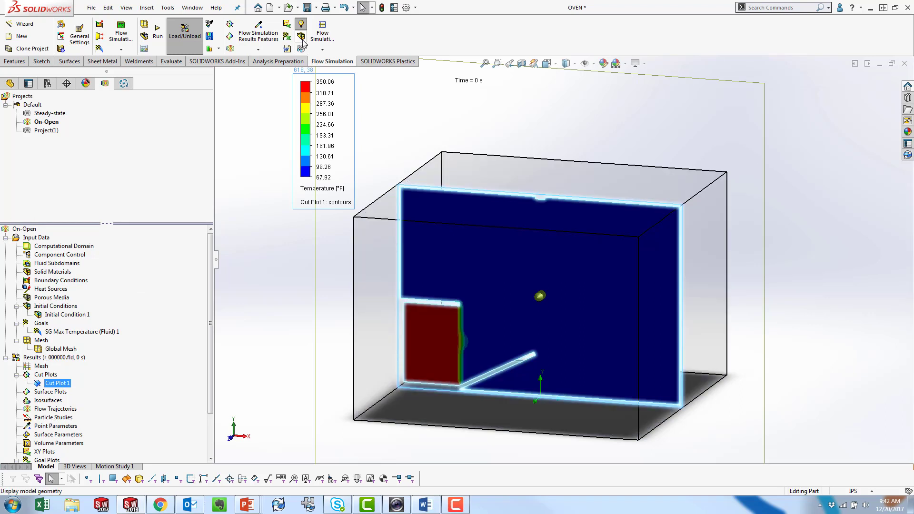
# Orient the model to the front view and move the temperature legend clear of the cut plot
pyautogui.hotkey('ctrl', '1')
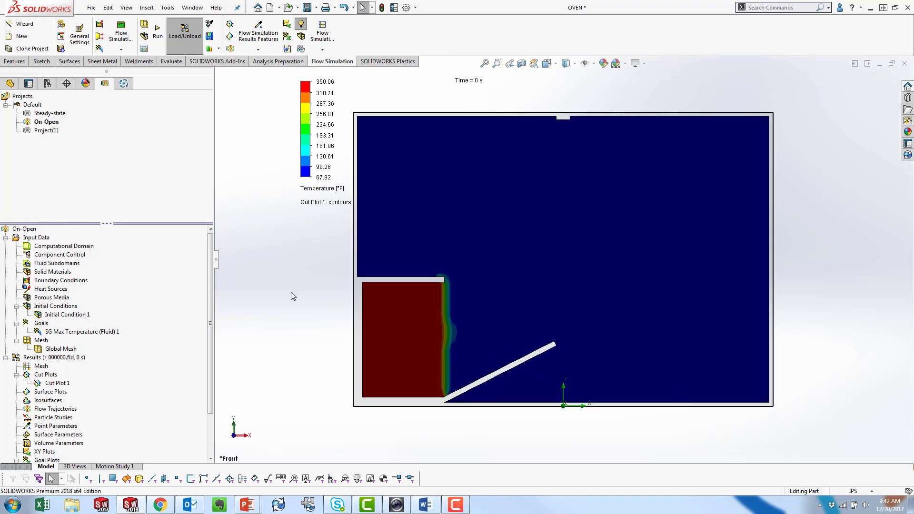
pyautogui.moveTo(305, 125); pyautogui.dragTo(271, 143)
pyautogui.click(861, 205)
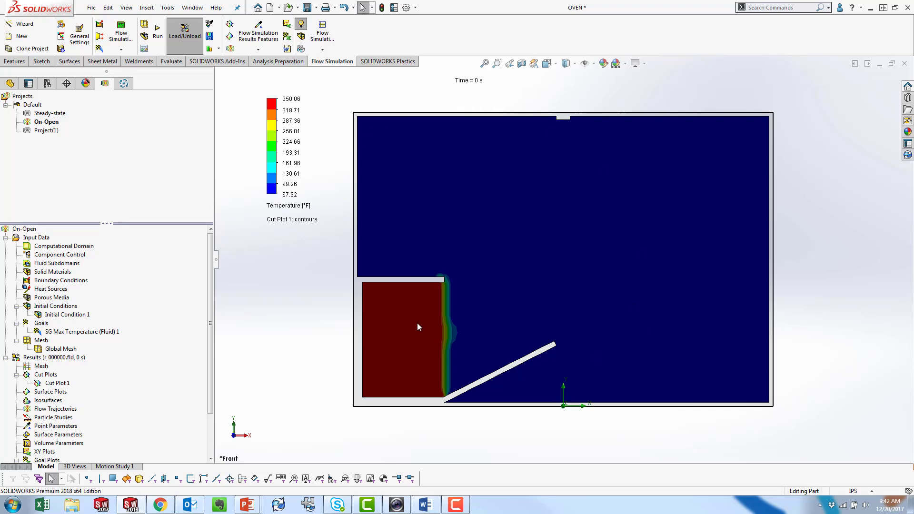
# Load the 0.5 s time moment to examine the temperature contours at the oven opening
pyautogui.rightClick(70, 358)
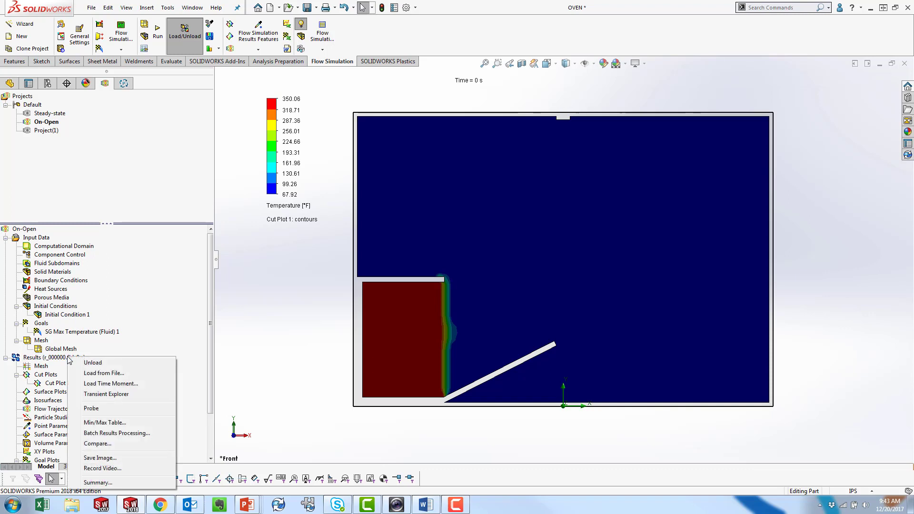
pyautogui.click(139, 384)
pyautogui.click(104, 140)
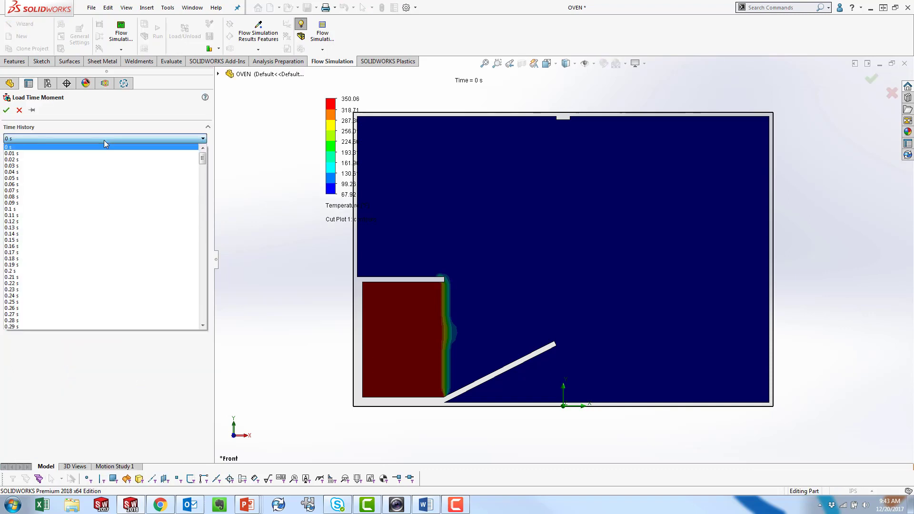
pyautogui.scroll(-4, 67, 274)
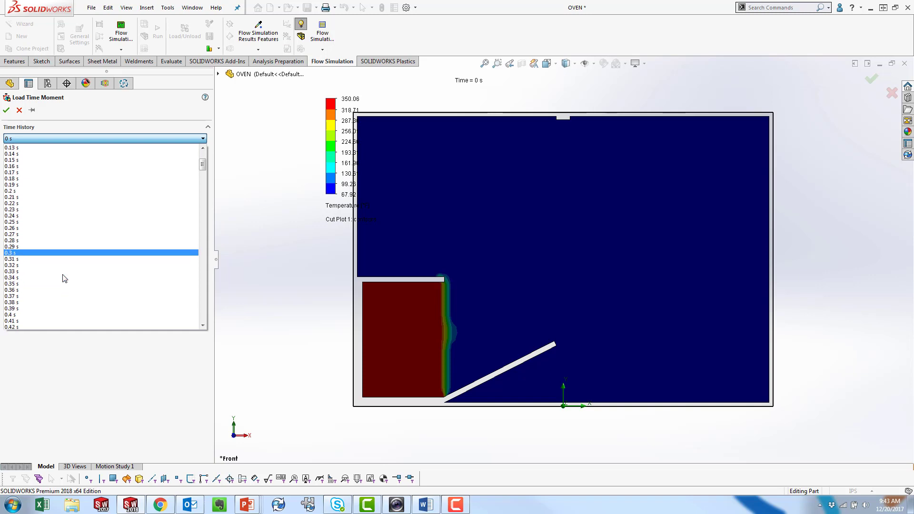
pyautogui.scroll(-3, 36, 302)
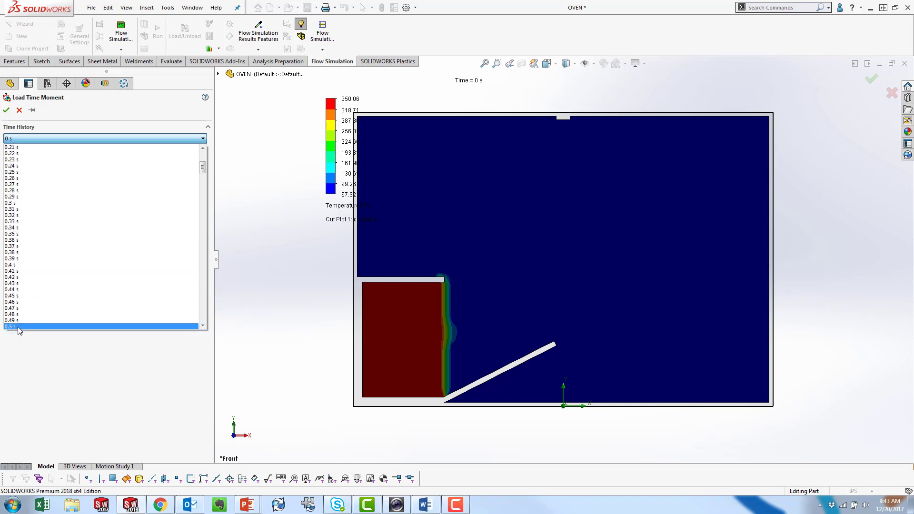
pyautogui.click(19, 327)
pyautogui.click(6, 110)
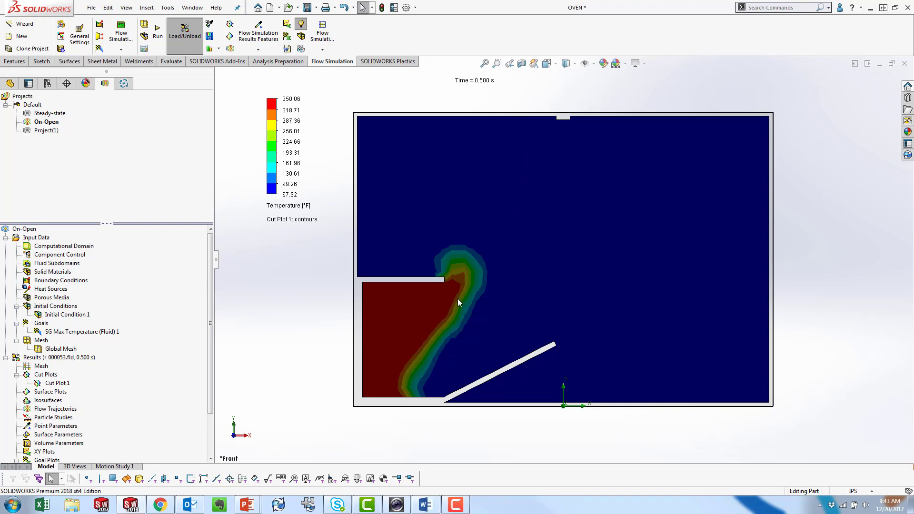
# Load the 1 s time moment to examine how the hot air rises from the oven
pyautogui.rightClick(87, 361)
pyautogui.click(122, 384)
pyautogui.click(116, 139)
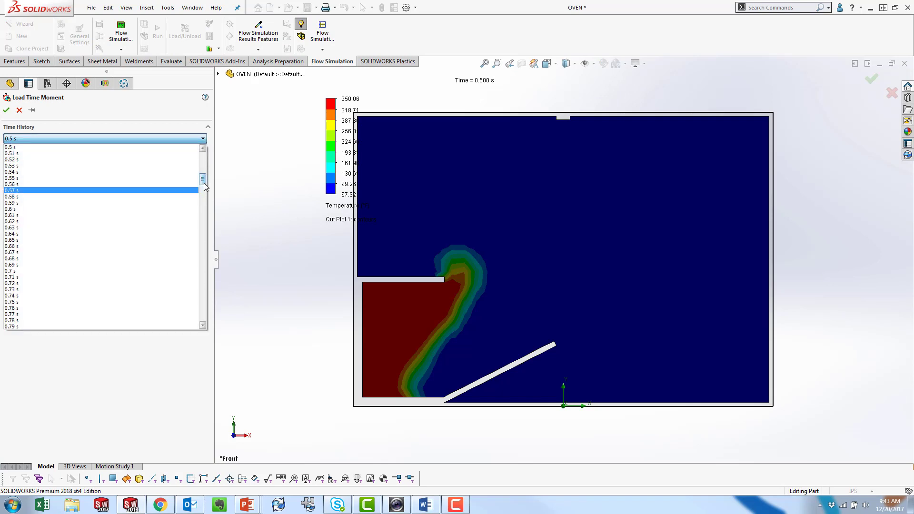
pyautogui.click(205, 185)
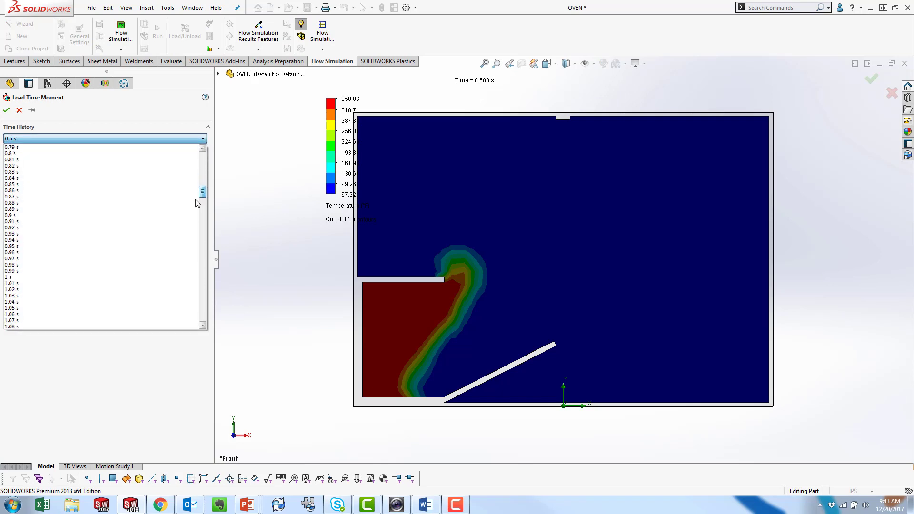
pyautogui.click(101, 278)
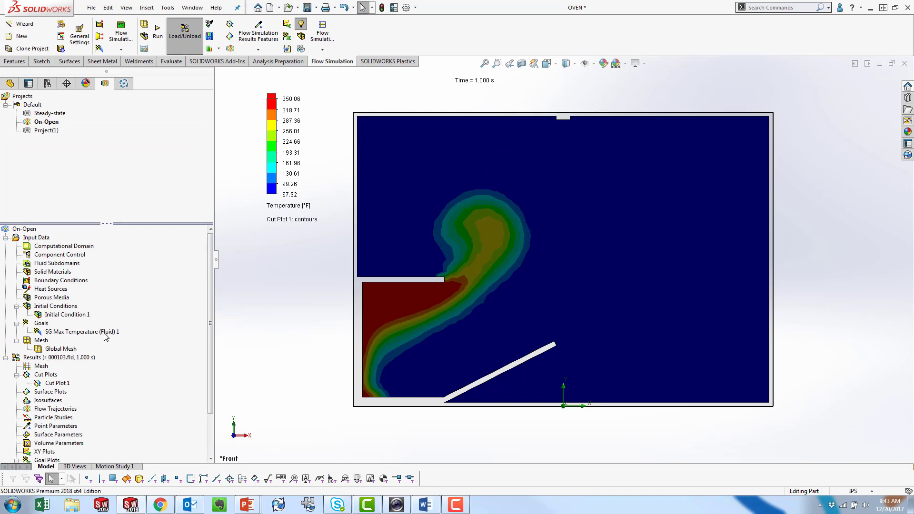
# Load the 2.84 s time moment to examine the temperature contours around the smoke detector
pyautogui.rightClick(84, 358)
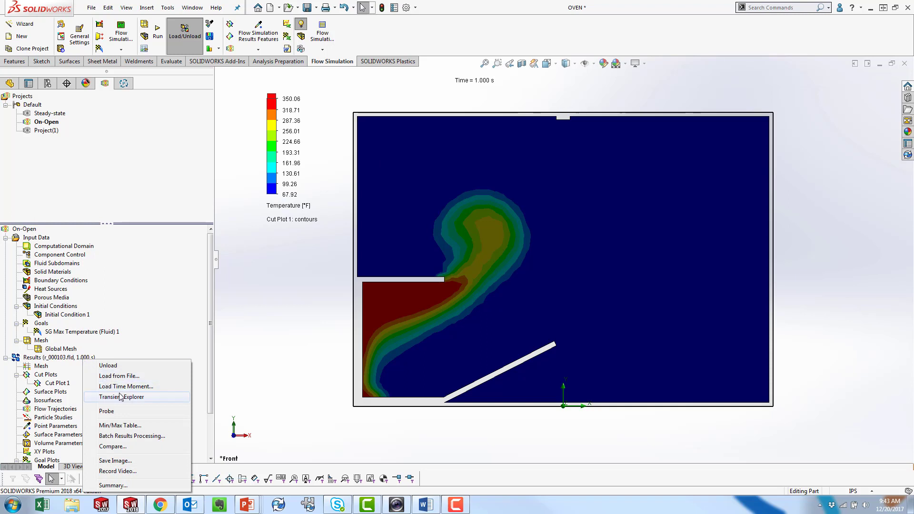
pyautogui.click(123, 388)
pyautogui.click(149, 139)
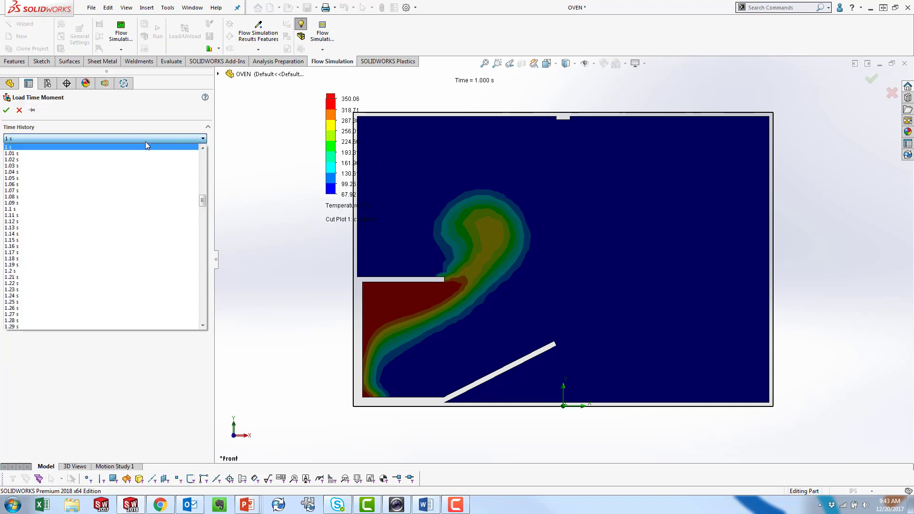
pyautogui.moveTo(204, 204); pyautogui.dragTo(203, 269)
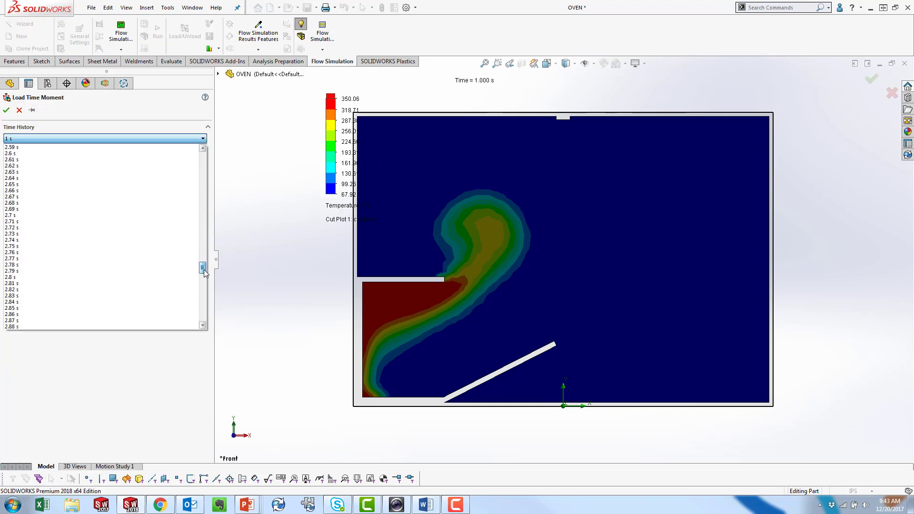
pyautogui.click(163, 305)
pyautogui.click(6, 110)
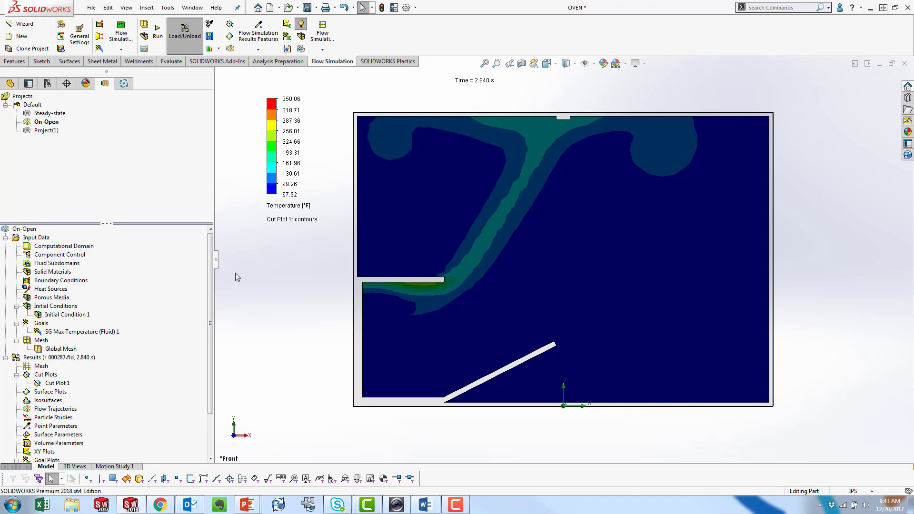
# Open Animation 1, examine the result keyframes on its timeline, and close it without saving changes
pyautogui.scroll(-2, 204, 358)
pyautogui.rightClick(58, 443)
pyautogui.click(88, 385)
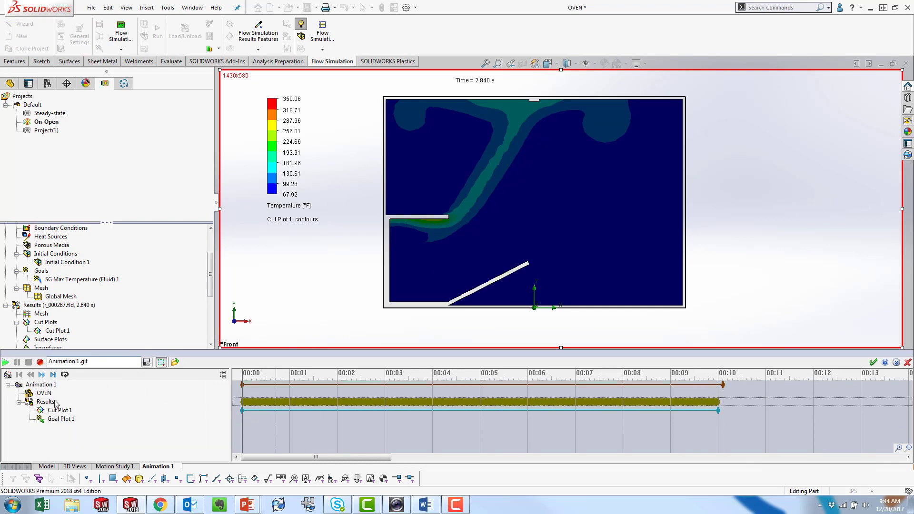
pyautogui.moveTo(239, 403); pyautogui.dragTo(555, 404)
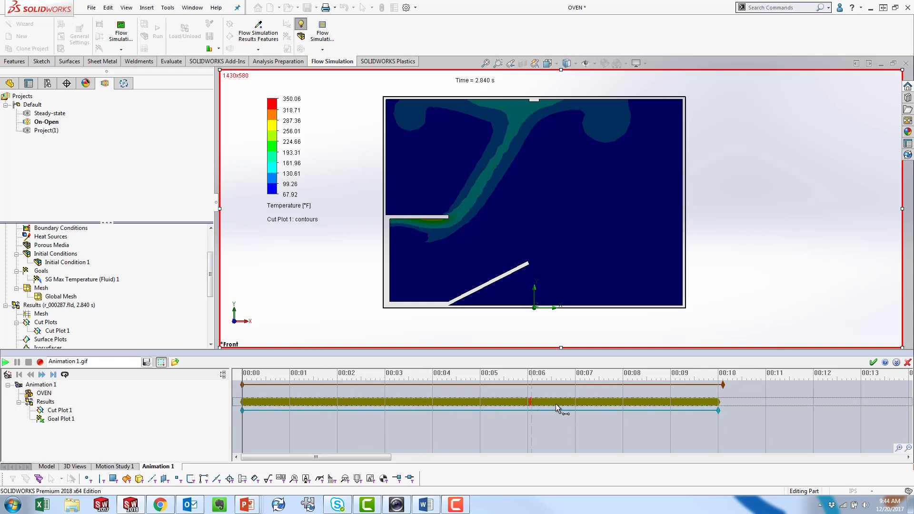
pyautogui.click(603, 411)
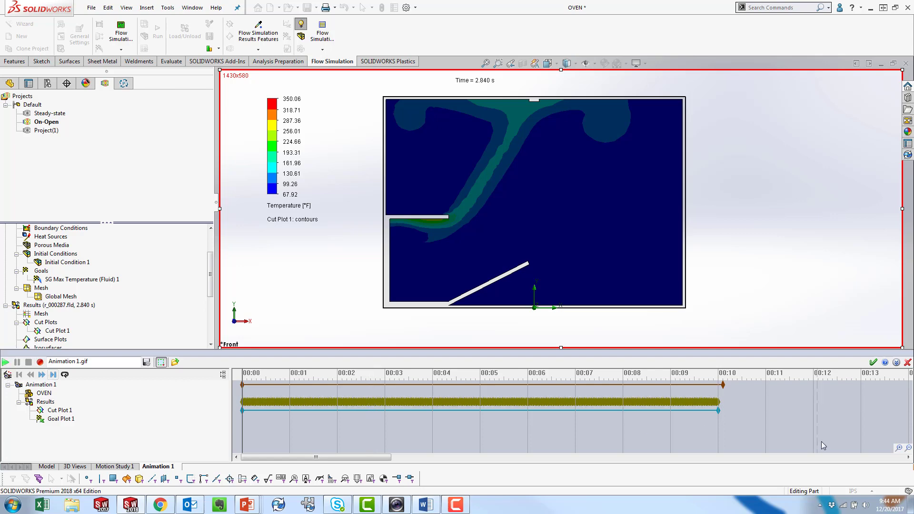
pyautogui.click(908, 362)
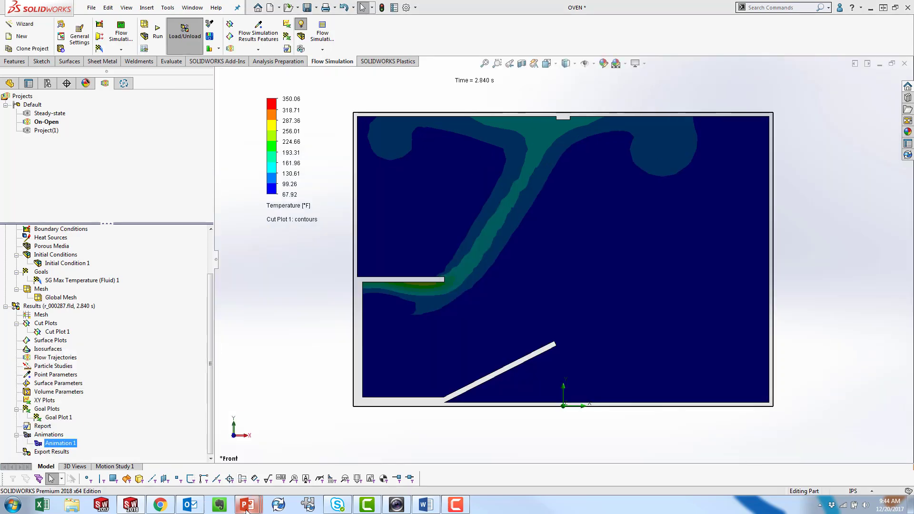
# Switch to the PowerPoint slide show and advance to the Summary of Results slide with the temperature animation
pyautogui.moveTo(245, 499)
pyautogui.click(357, 450)
pyautogui.press('Right')
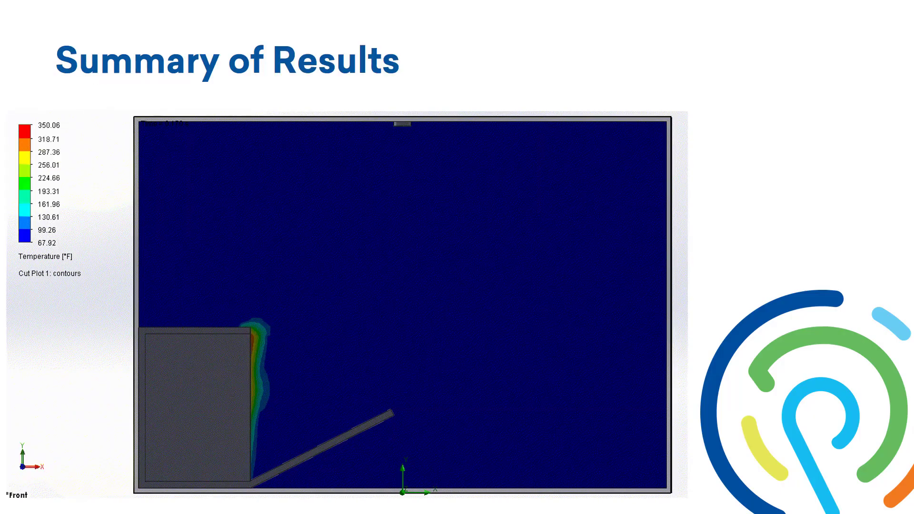